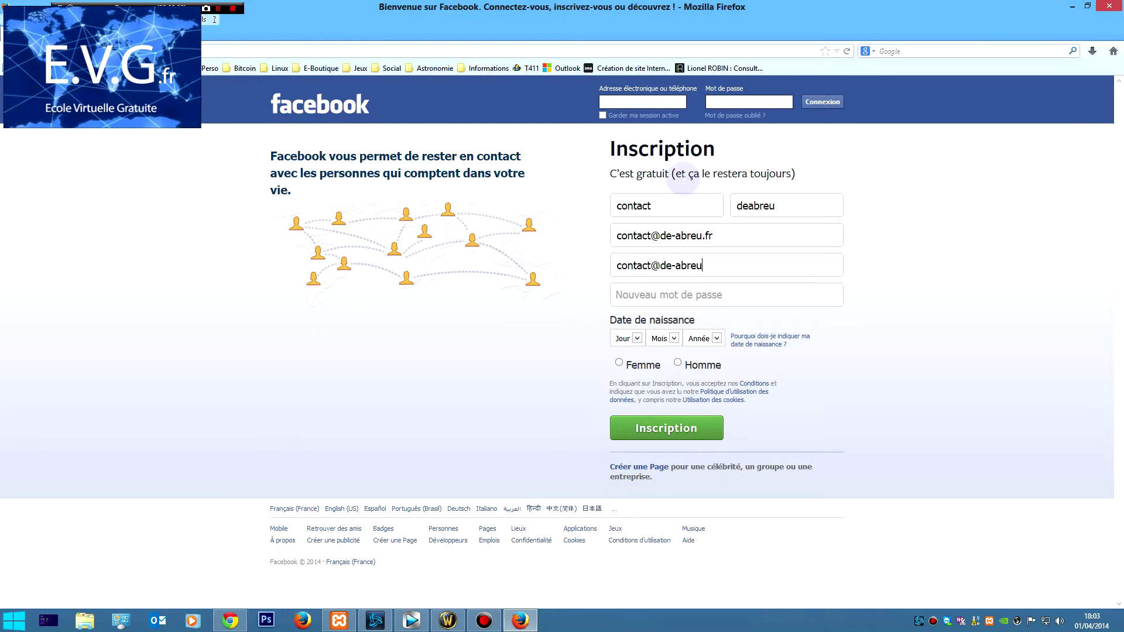
type("ab")
key("BackSpace")
key("BackSpace")
type("ab")
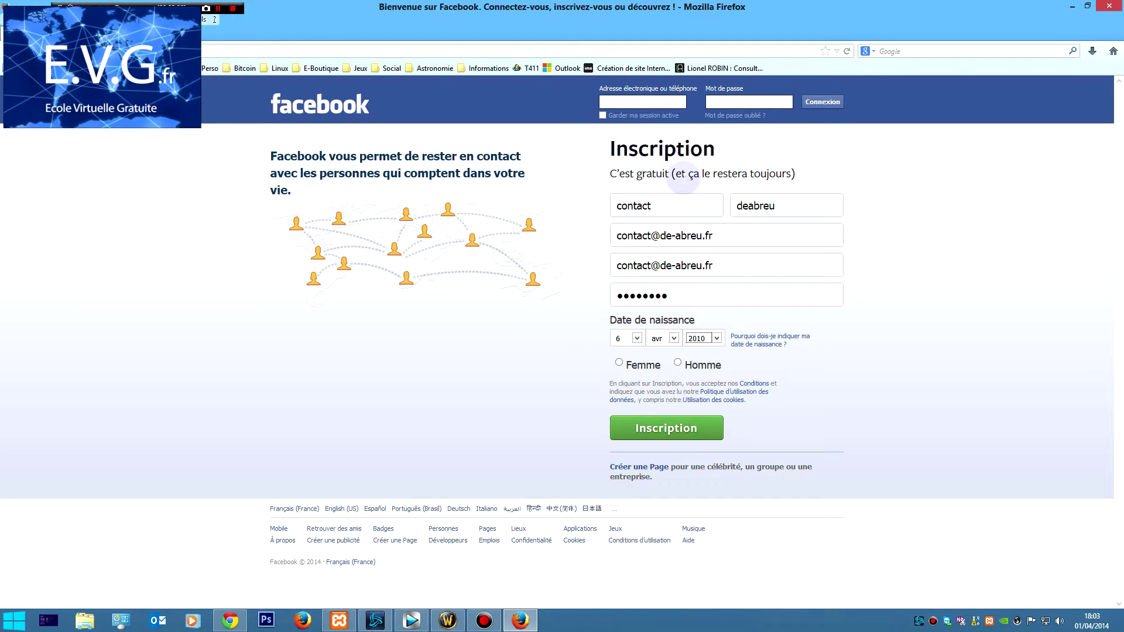
key("Tab")
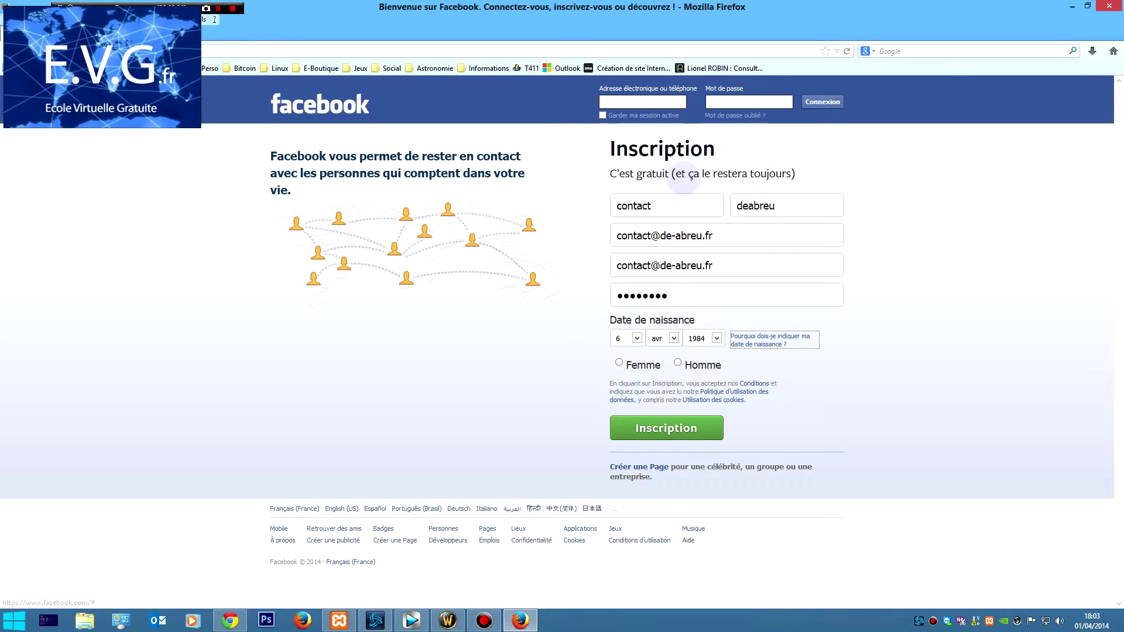
left_click(677, 362)
left_click(692, 426)
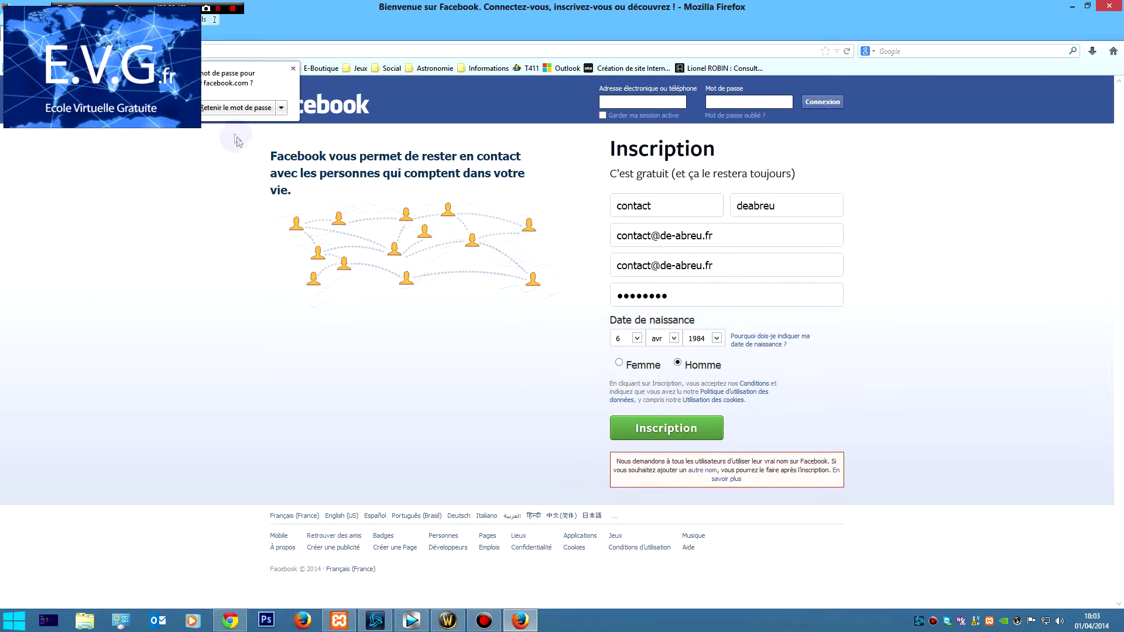
Dismiss the save-password prompt, correct the first name, and resubmit the sign-up form.
left_click(222, 109)
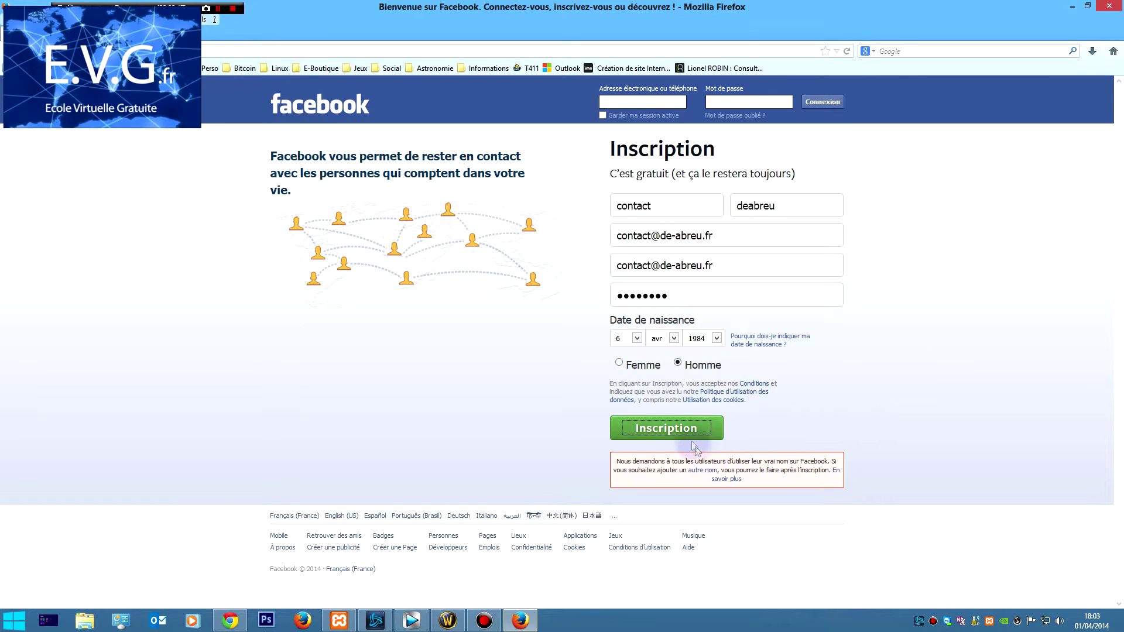
left_click(676, 434)
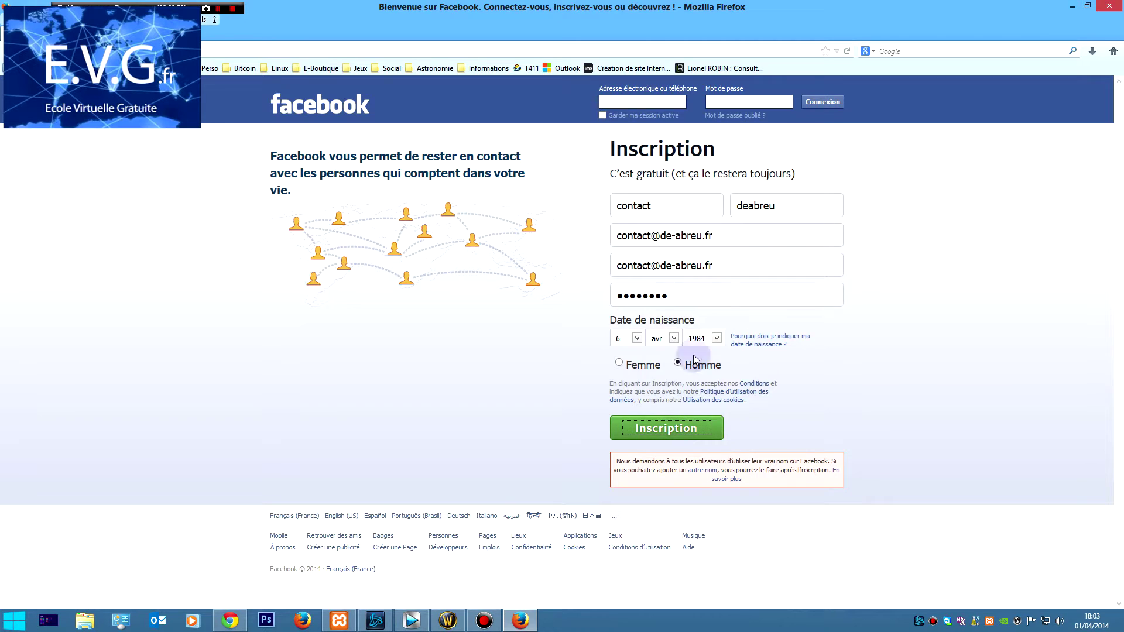
left_click(747, 209)
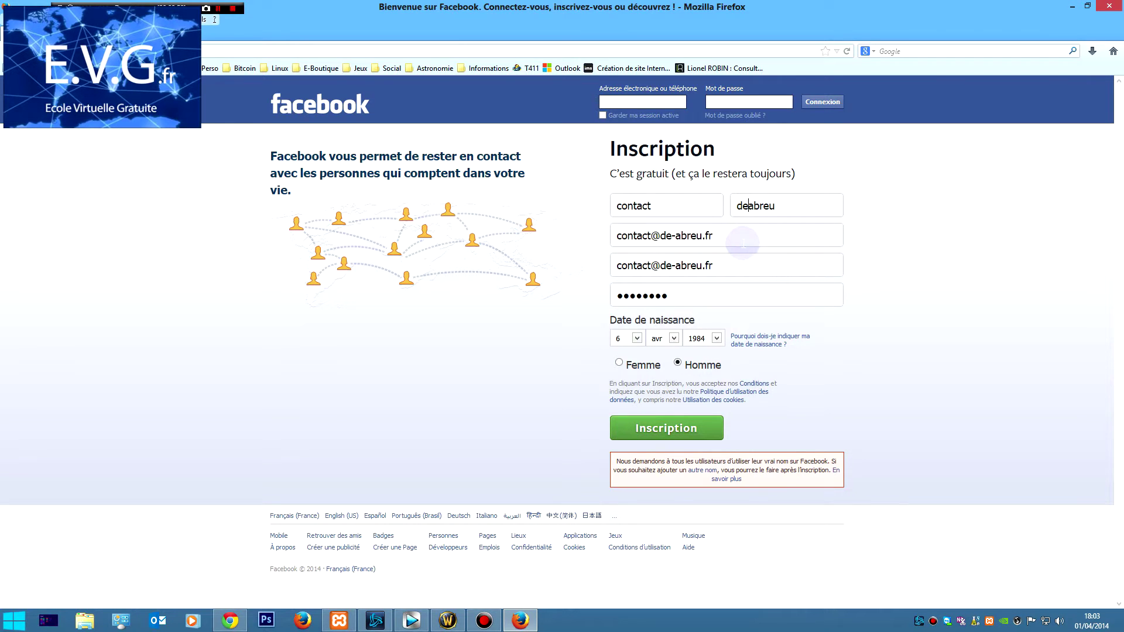
left_click_drag(651, 208, 608, 205)
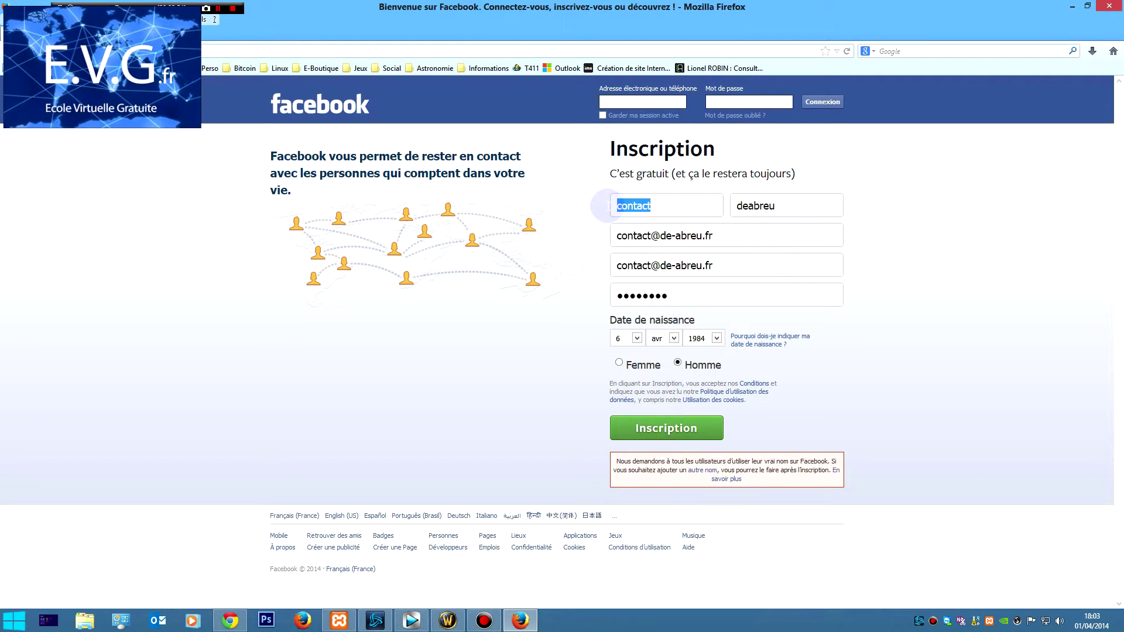
type("Paul")
left_click(642, 429)
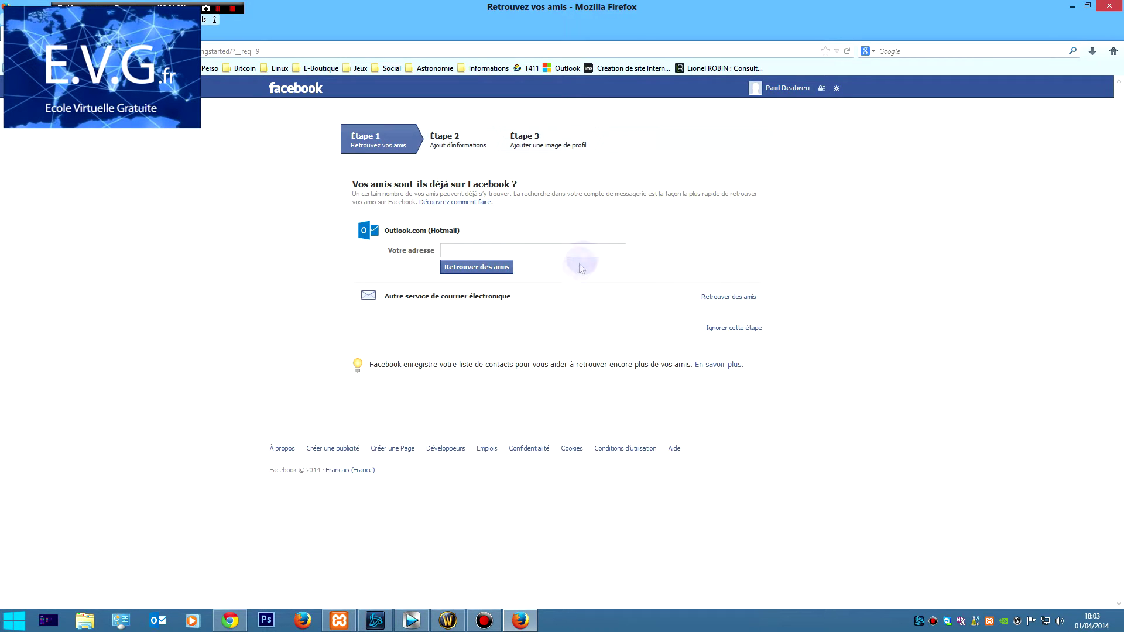
Try finding friends through an Outlook e-mail address, then close the Microsoft login window.
left_click(586, 250)
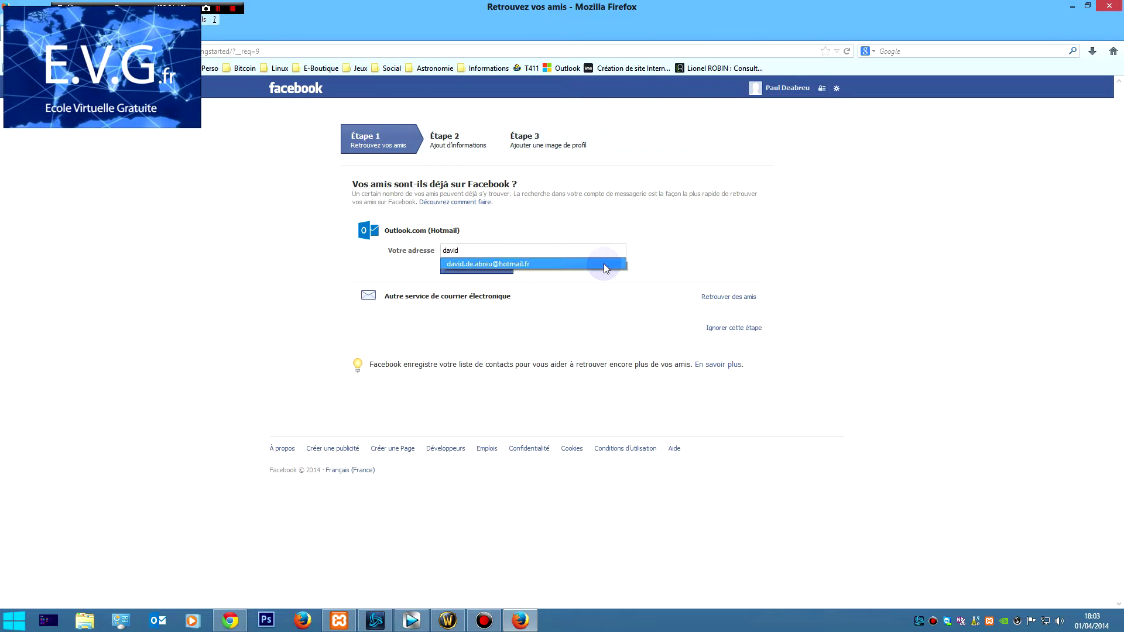
left_click(604, 265)
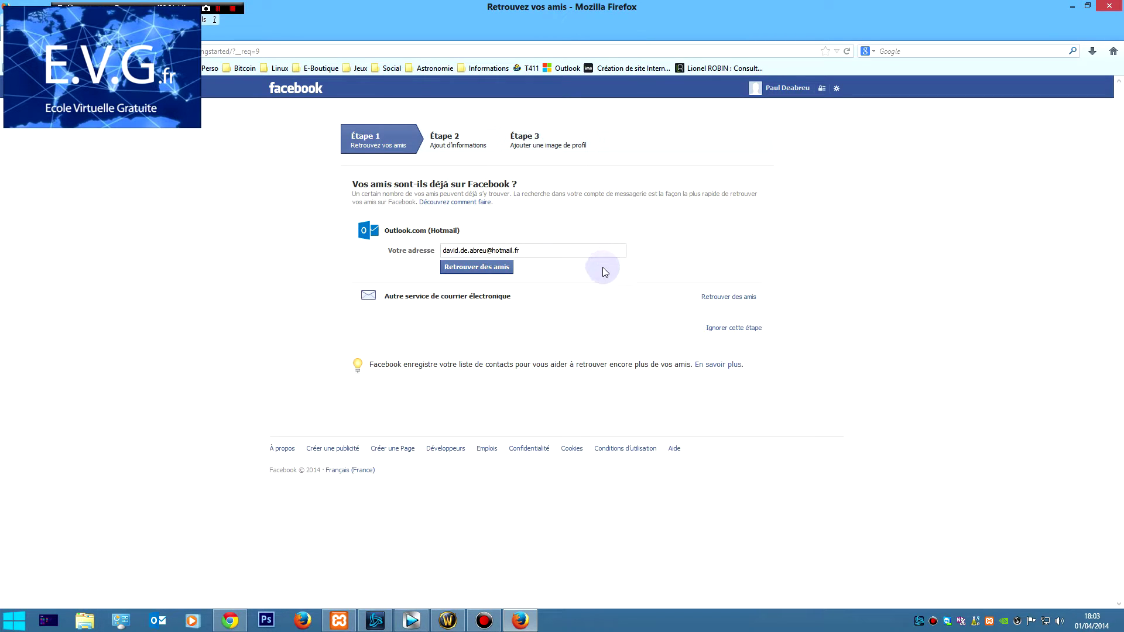
left_click(511, 268)
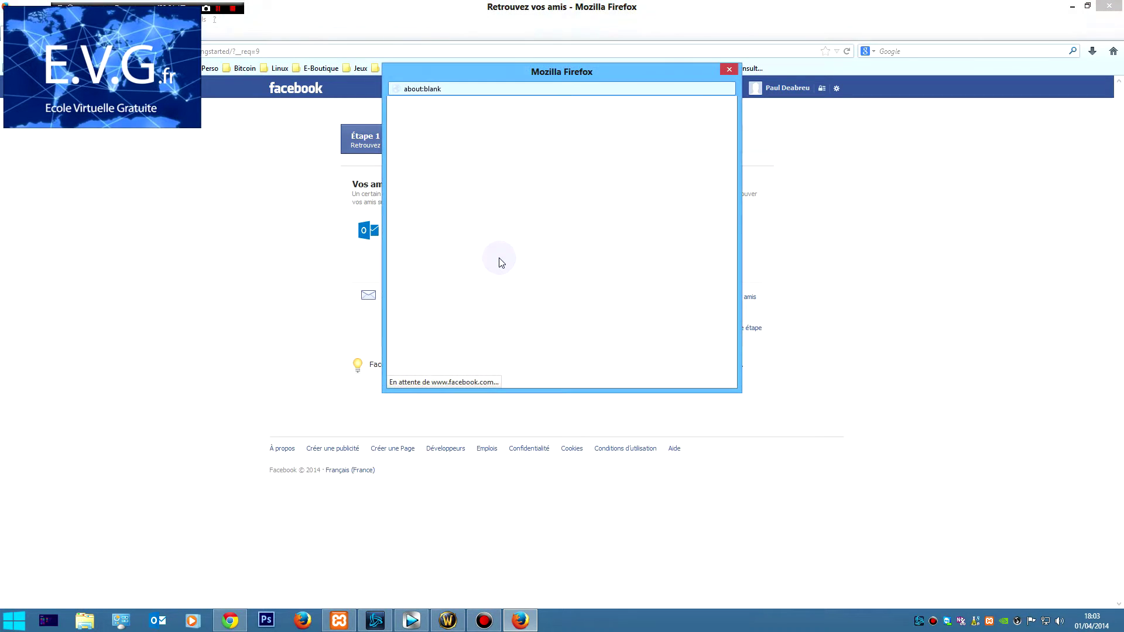
left_click(578, 84)
left_click_drag(579, 83, 844, 95)
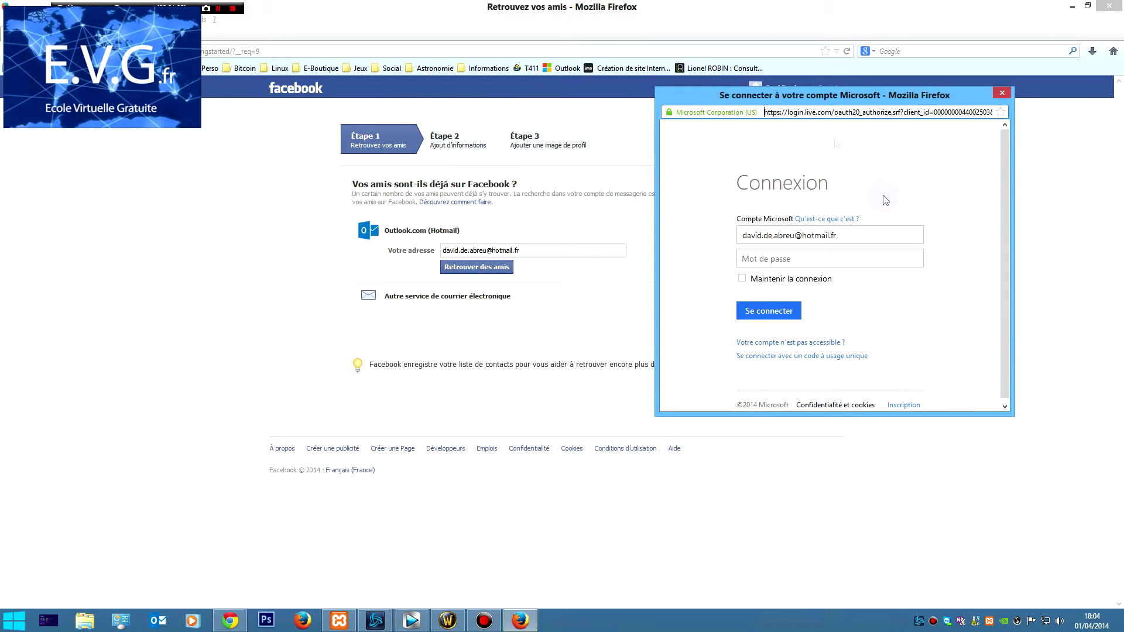
left_click(1002, 94)
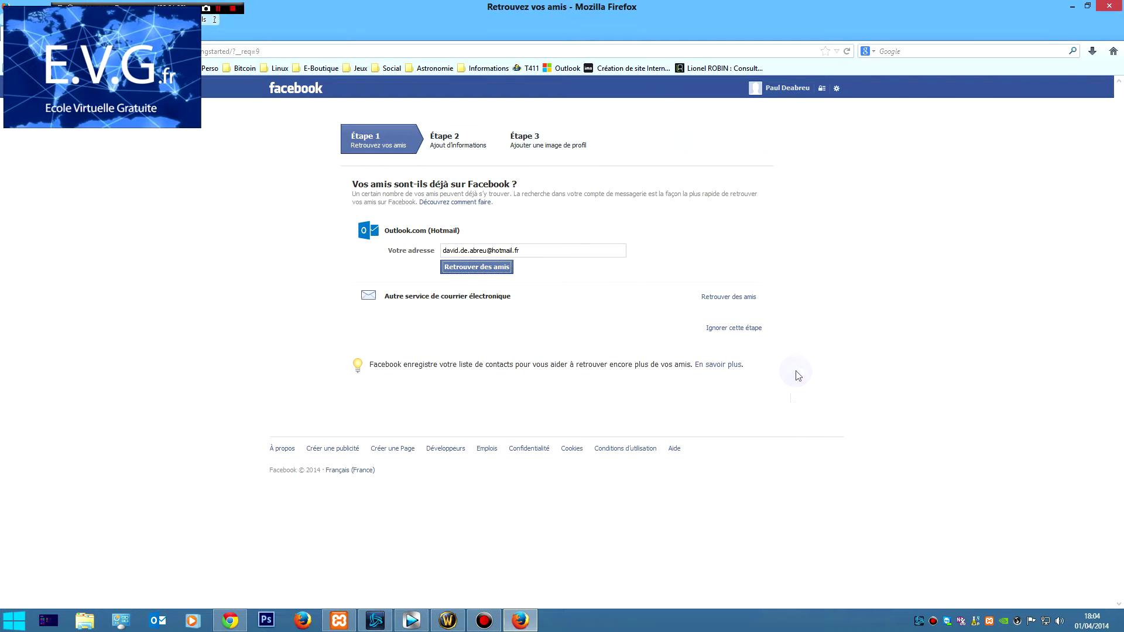
Skip the find-friends step and confirm with Ignorer.
left_click(489, 296)
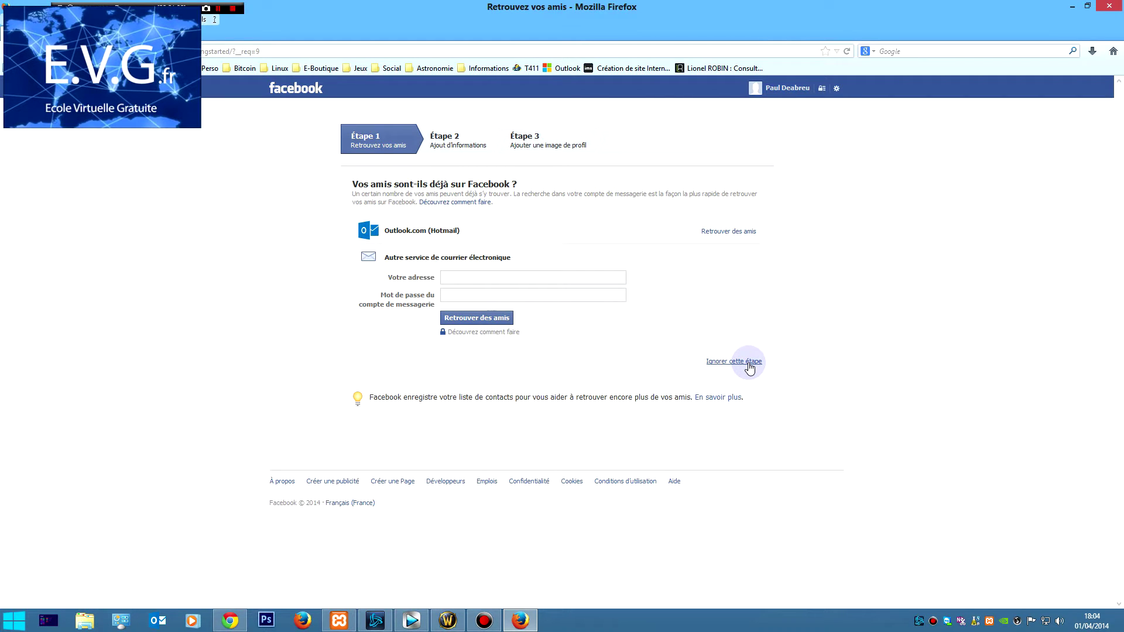
left_click(749, 364)
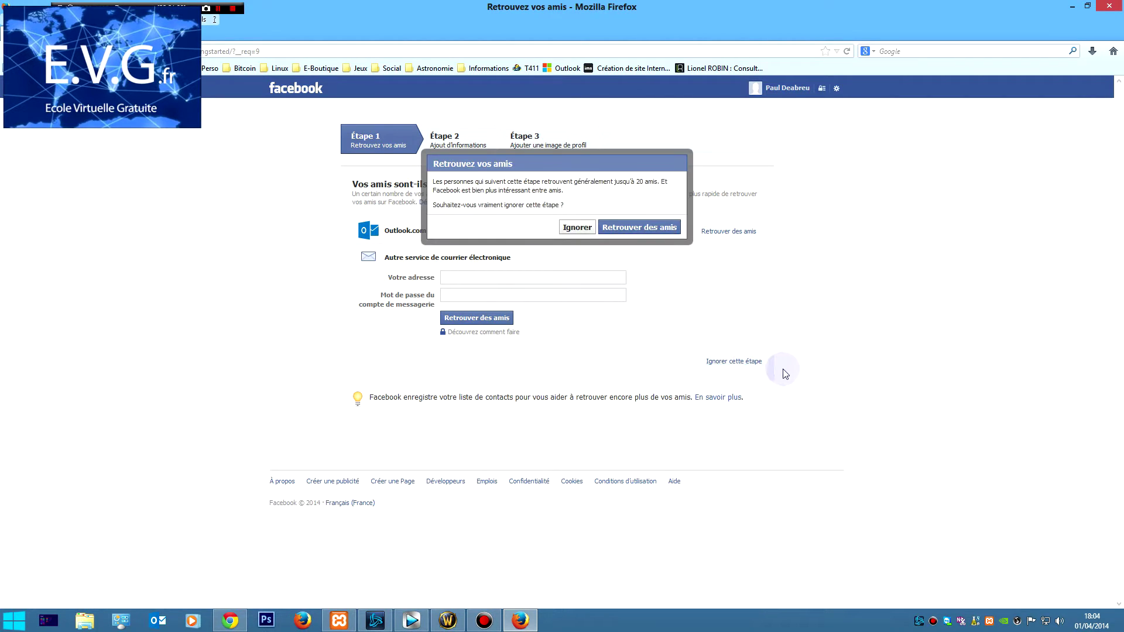
left_click(579, 228)
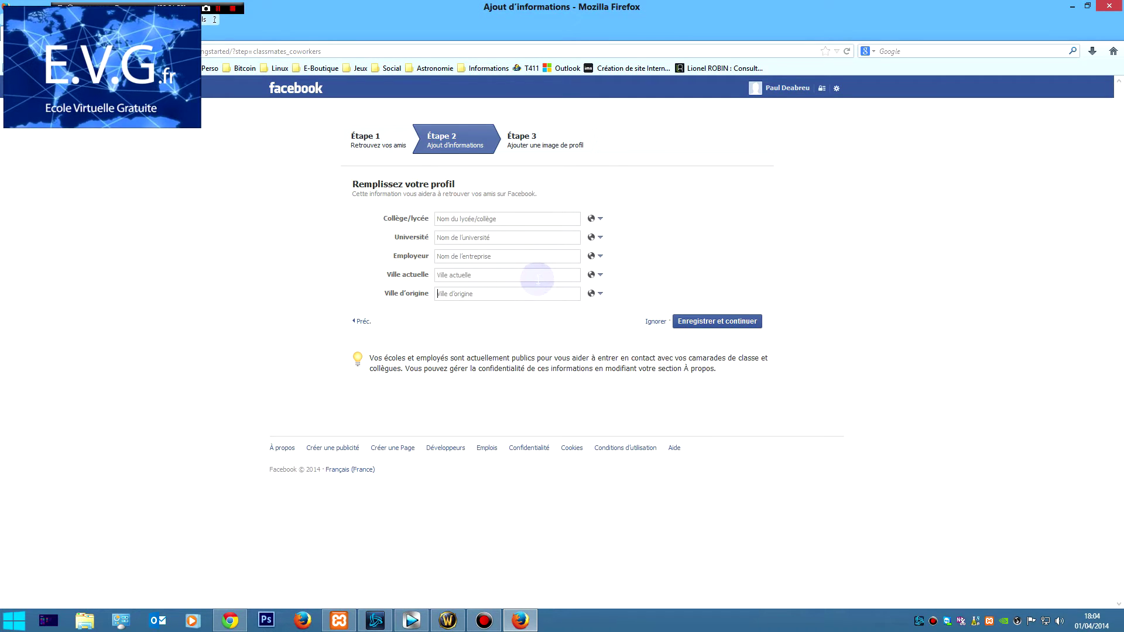
Set the hometown to Roanne (Roanne, France) and save the profile information.
type("Roanne")
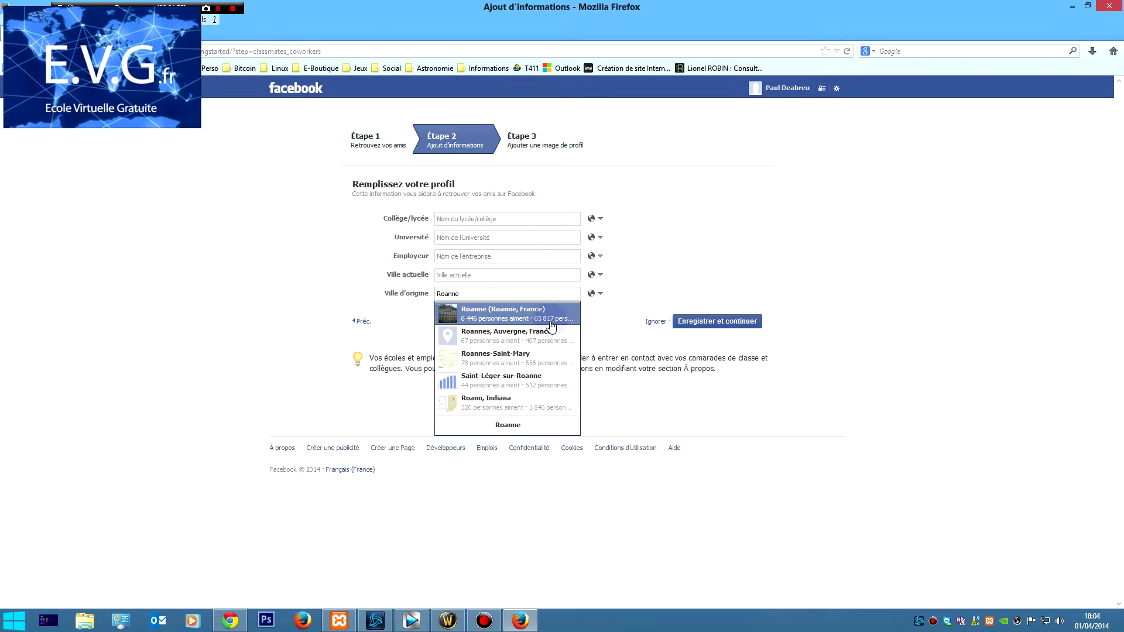
left_click(553, 310)
left_click(710, 322)
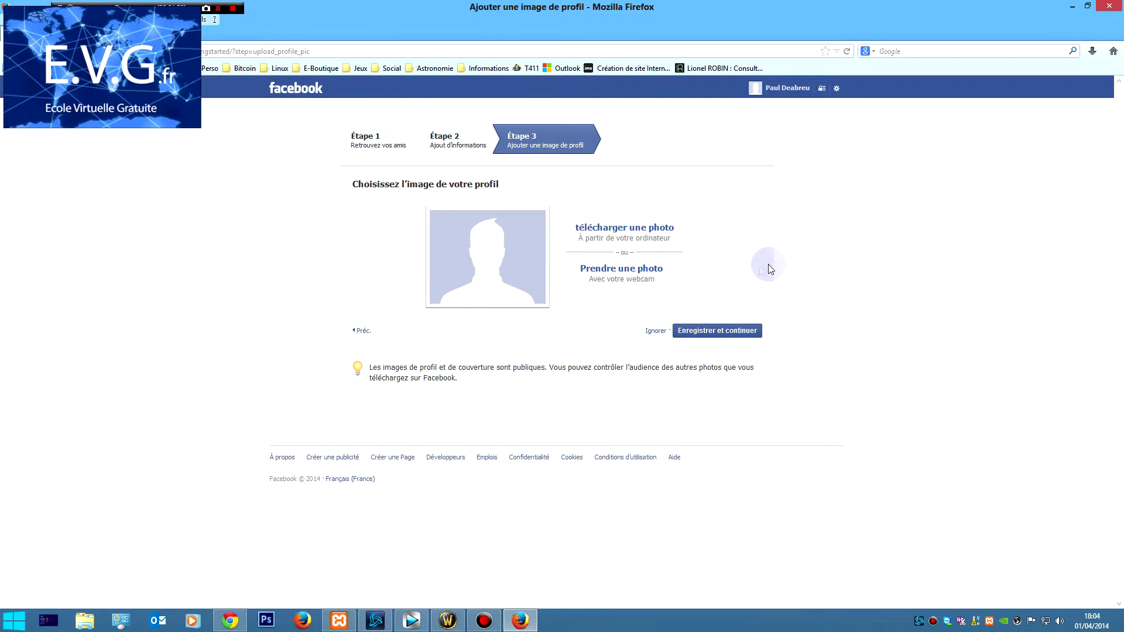
Upload Aion0142.jpg from Data > Images Jeux > Screenshot aion 2009 as the profile picture and continue.
left_click(652, 233)
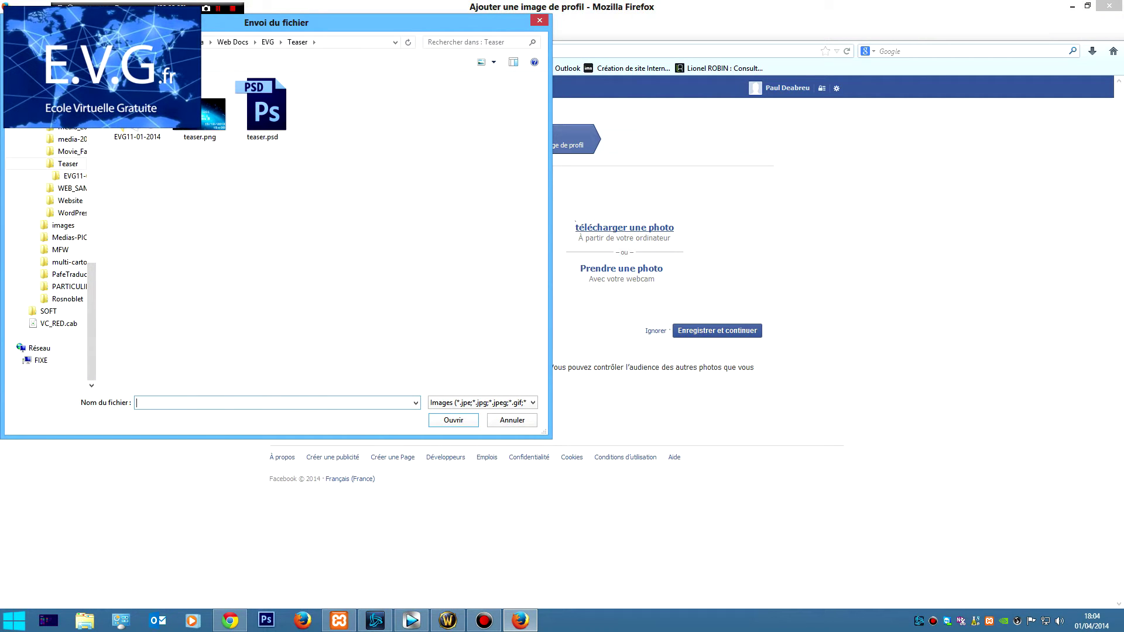
left_click(201, 45)
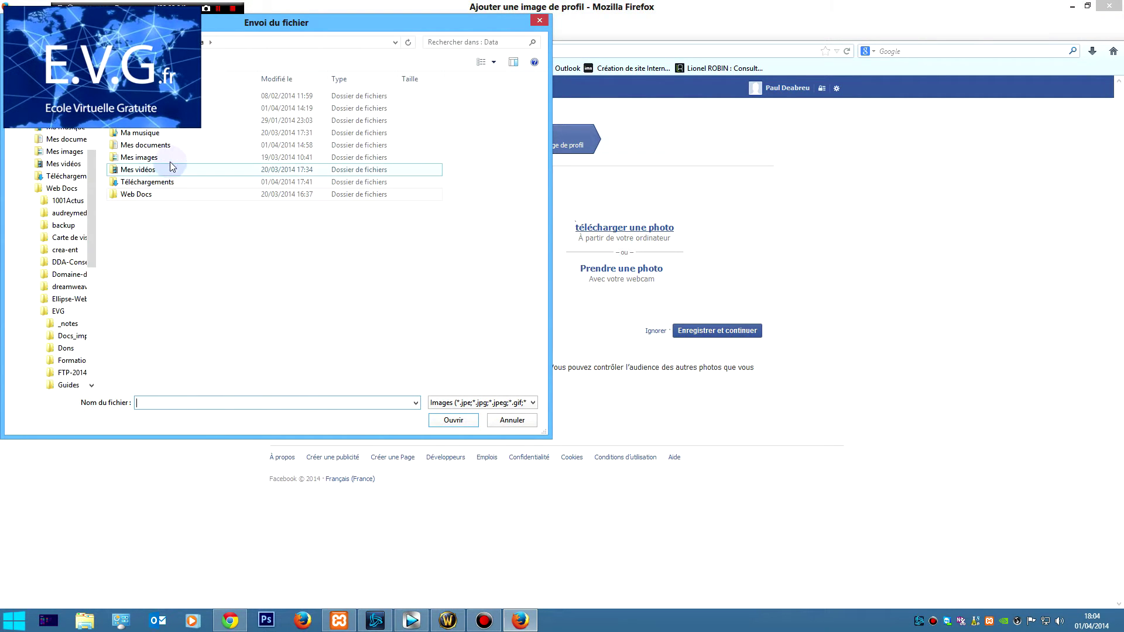
left_click(173, 155)
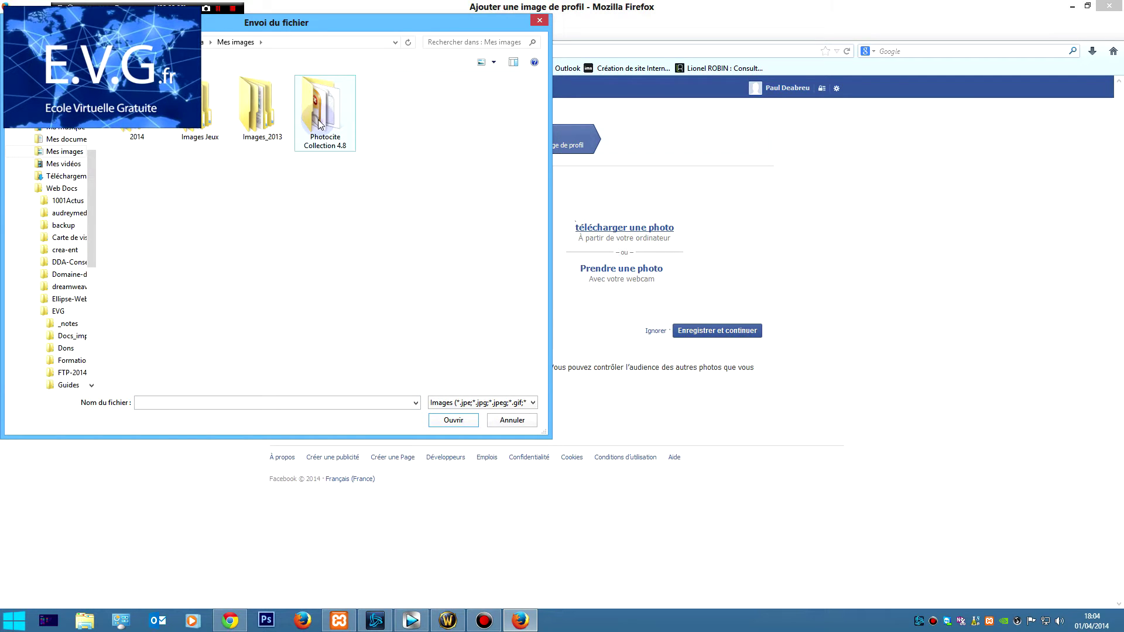
double_click(215, 112)
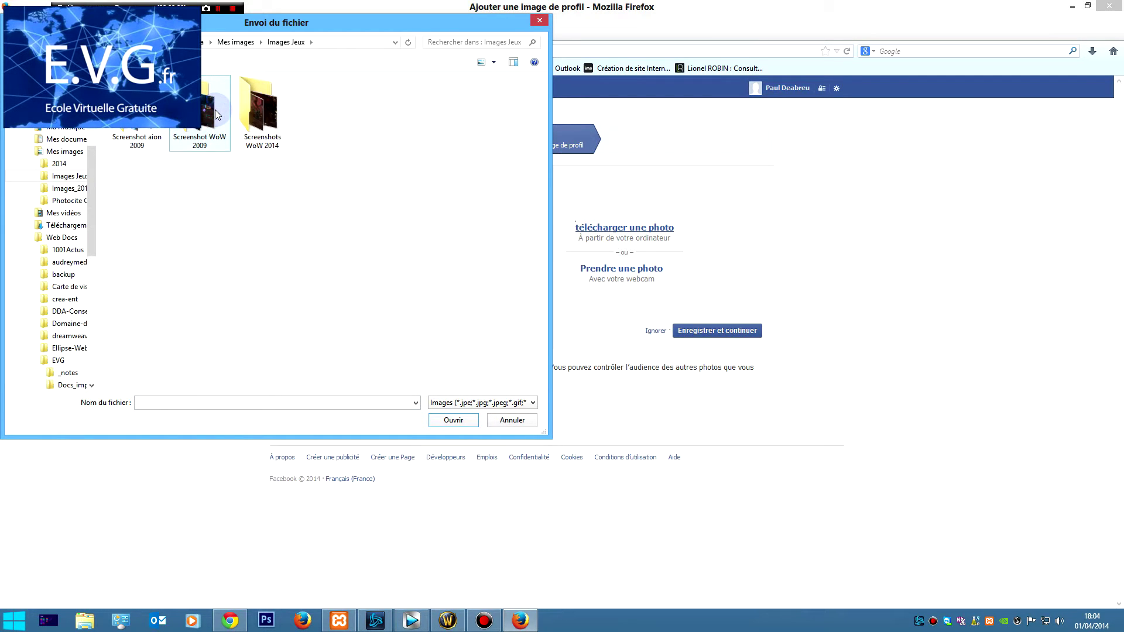
double_click(140, 117)
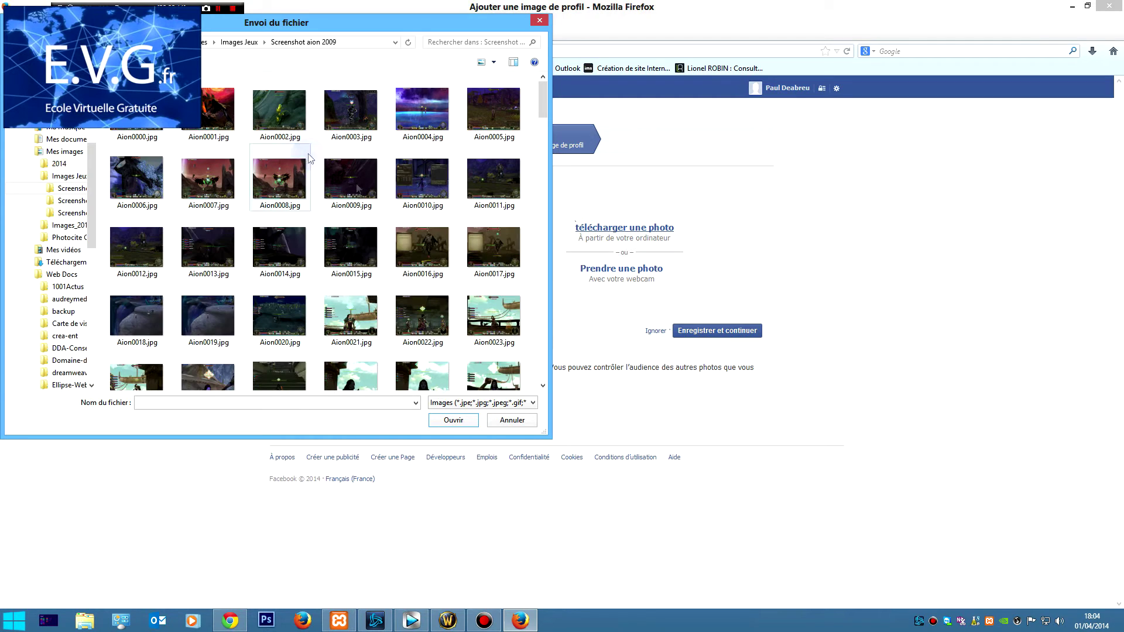
left_click(206, 317)
scroll(244, 308, "down", 3)
scroll(244, 309, "down", 20)
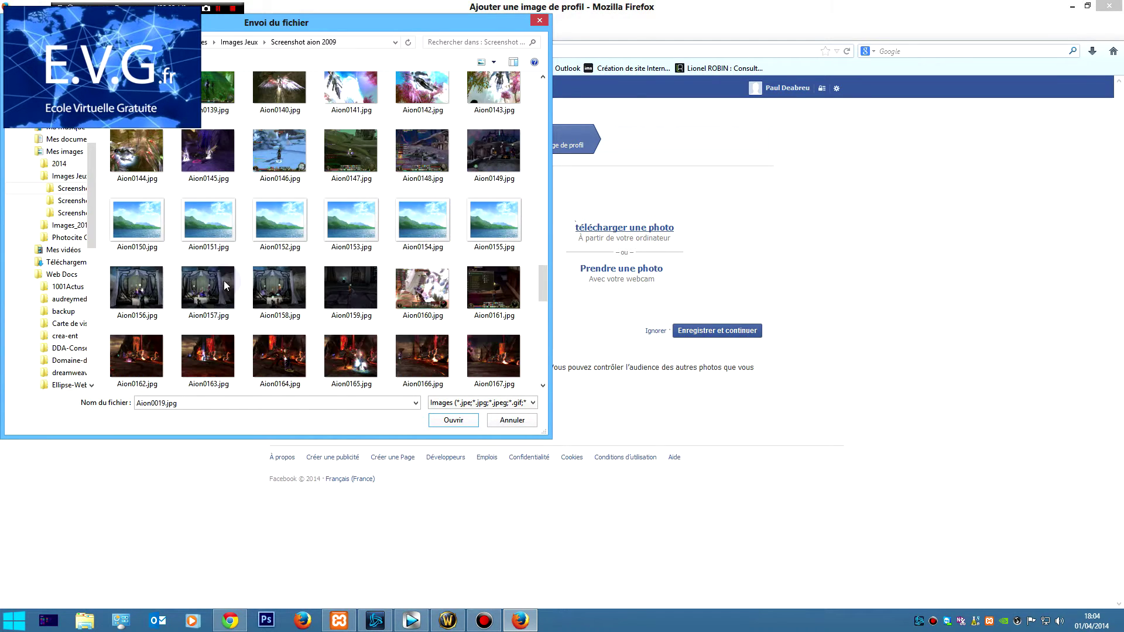
double_click(422, 88)
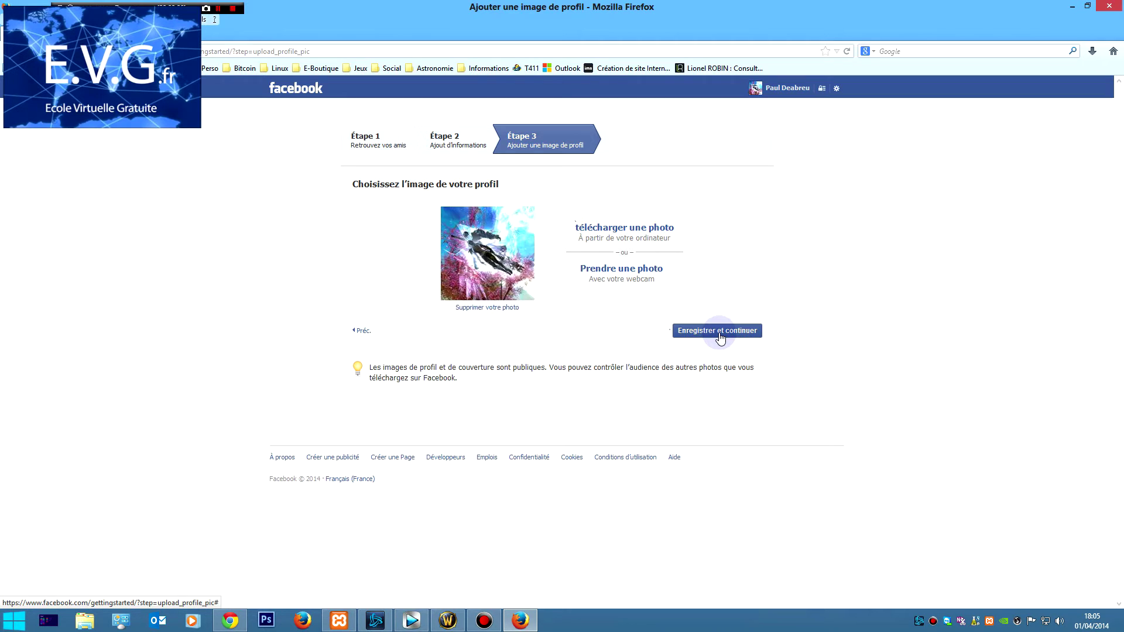
left_click(719, 333)
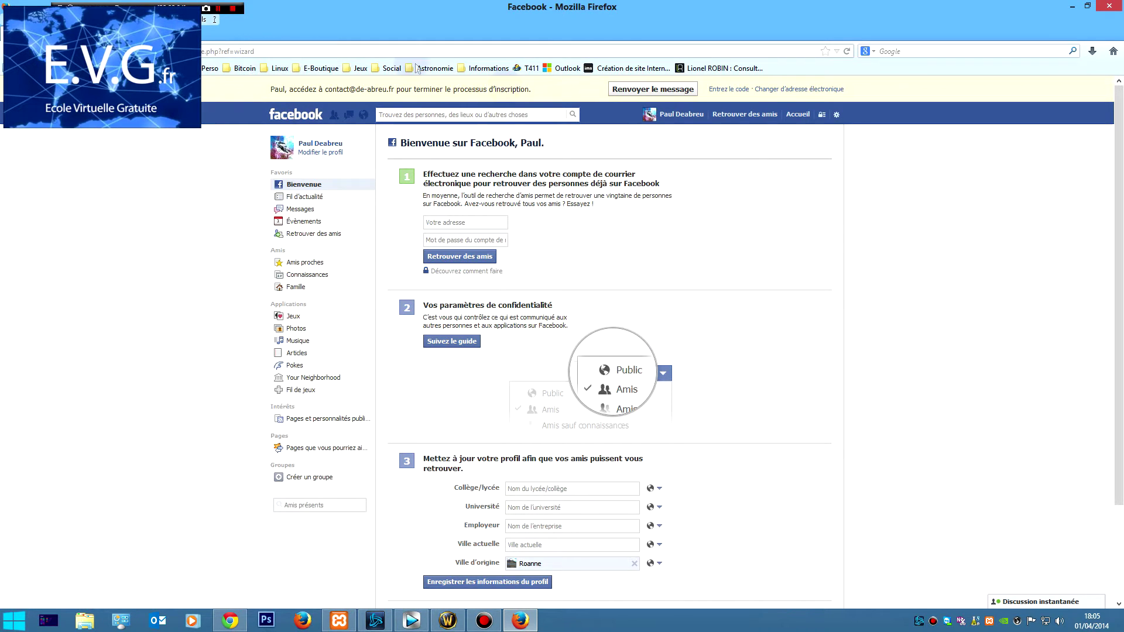
Like the suggested pages France 3 Aquitaine, Fans de Clem and W9 in the right column.
left_click(738, 96)
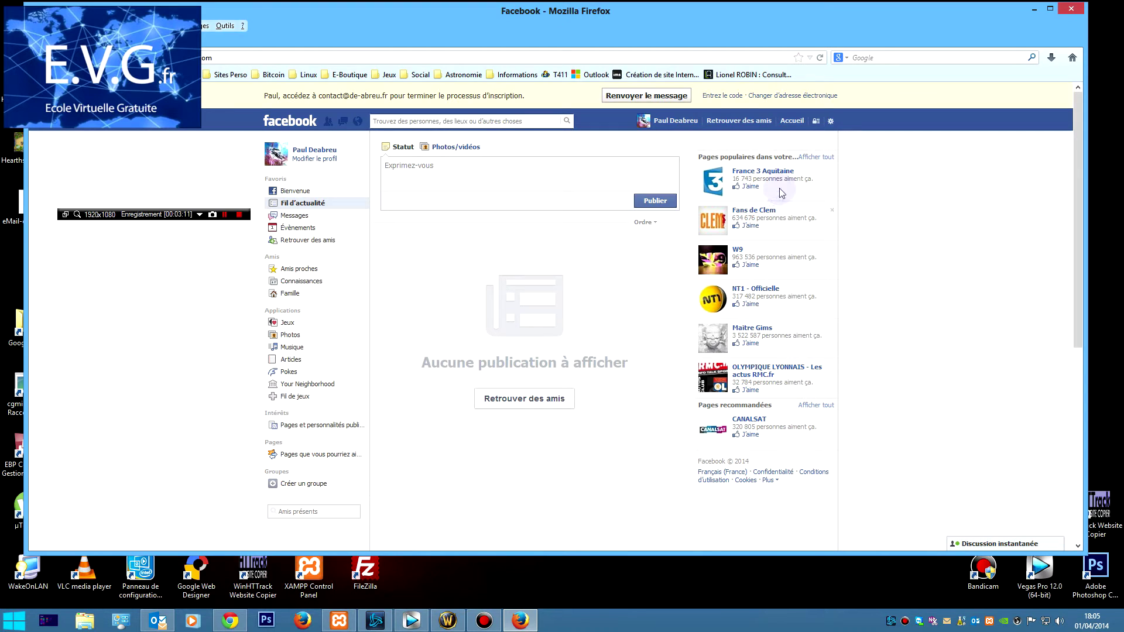
left_click(749, 186)
left_click(751, 228)
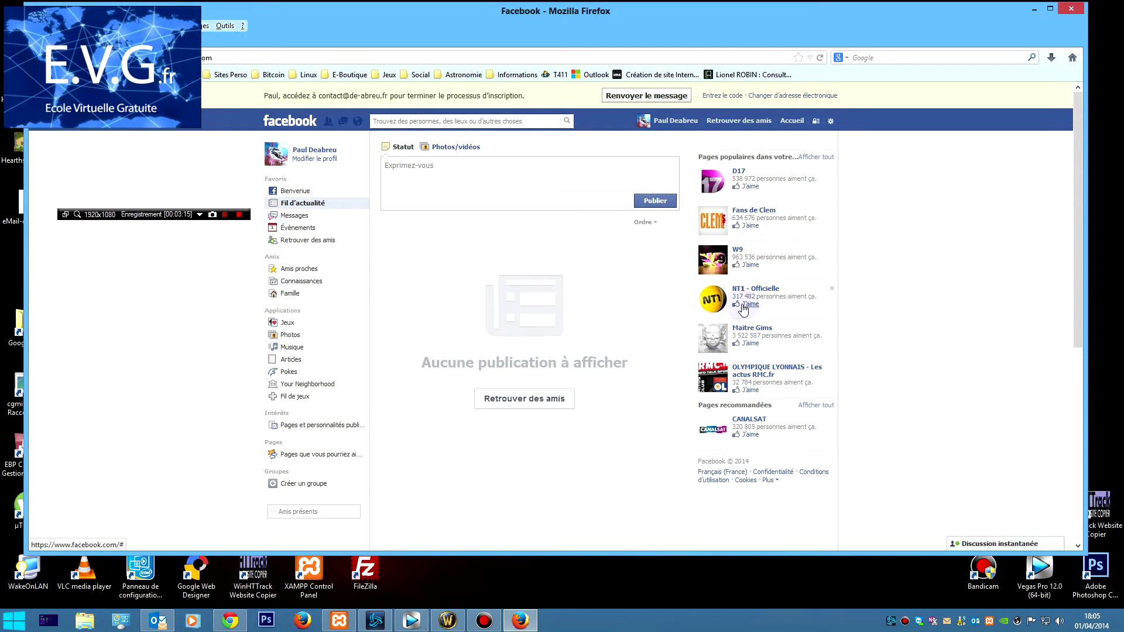
left_click(750, 186)
left_click(750, 264)
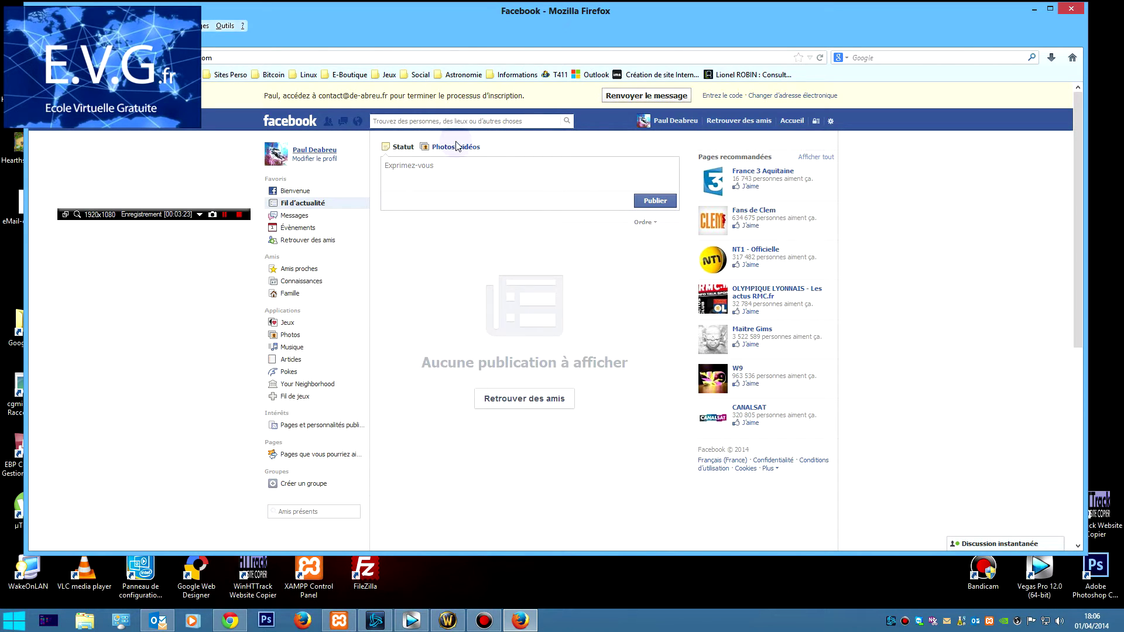
Like France 3 Aquitaine from its own page and dismiss the e-mail confirmation message.
left_click(786, 170)
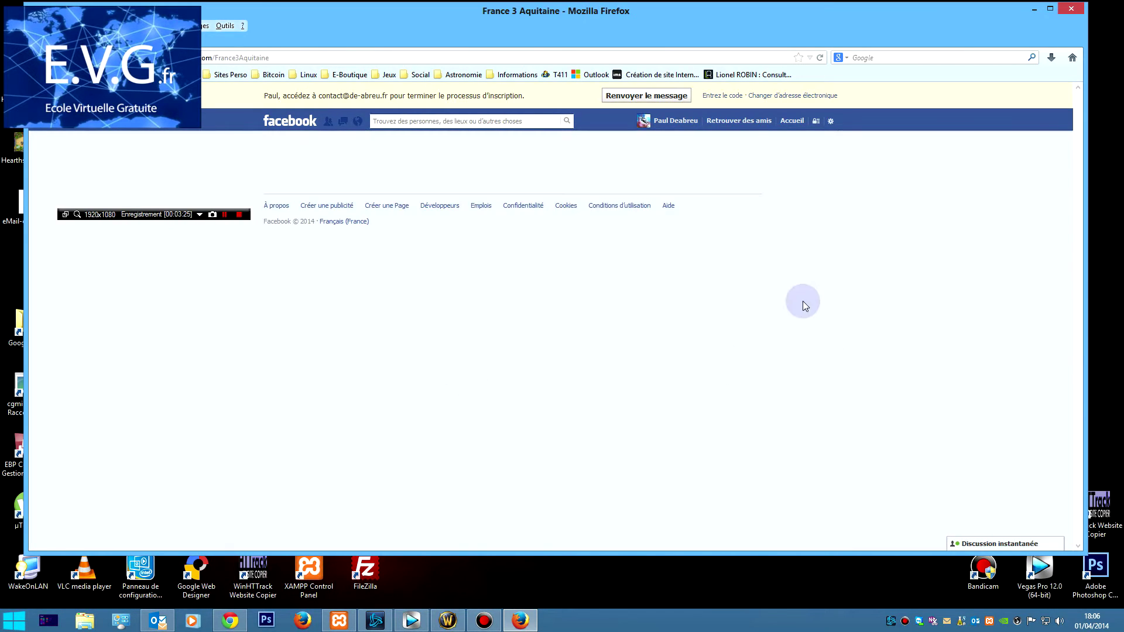
scroll(347, 470, "down", 5)
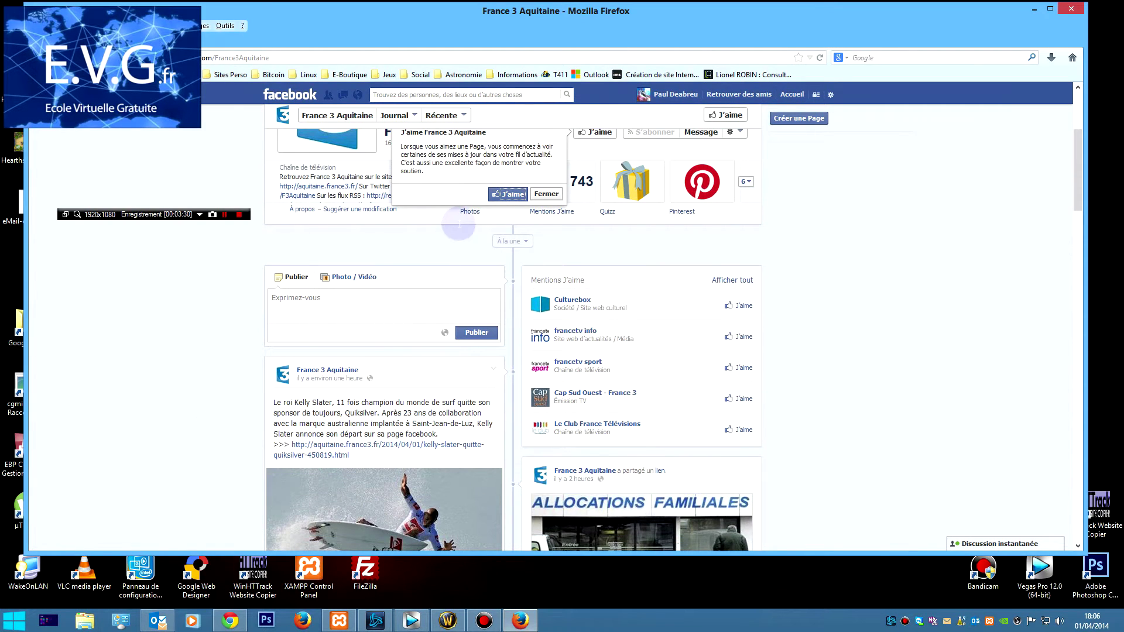
scroll(464, 218, "down", 1)
left_click(508, 160)
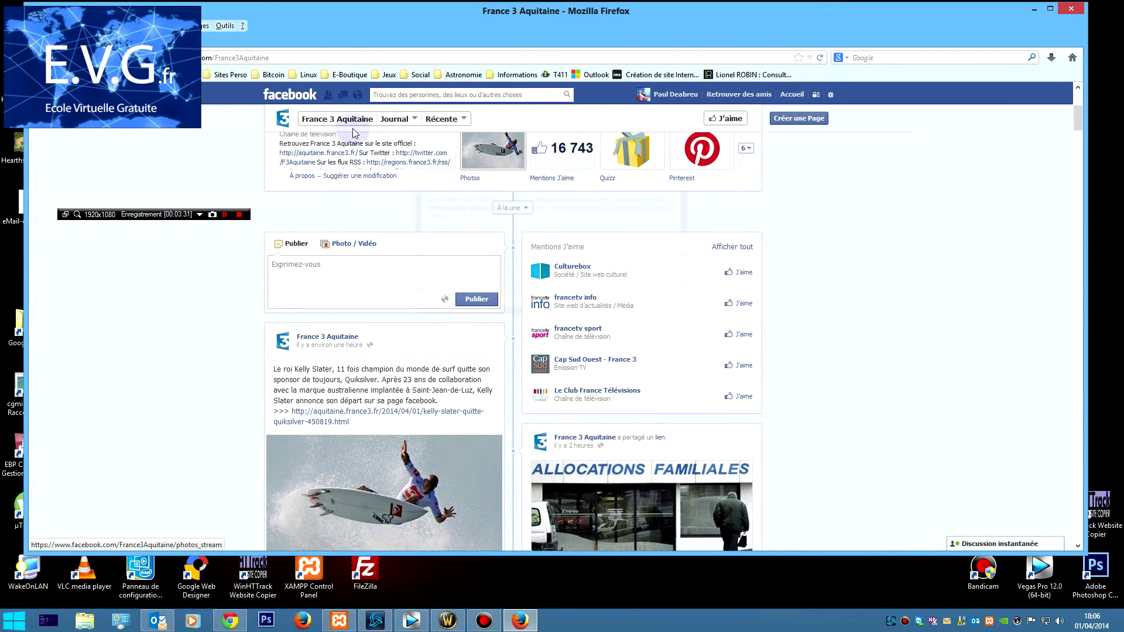
left_click(660, 295)
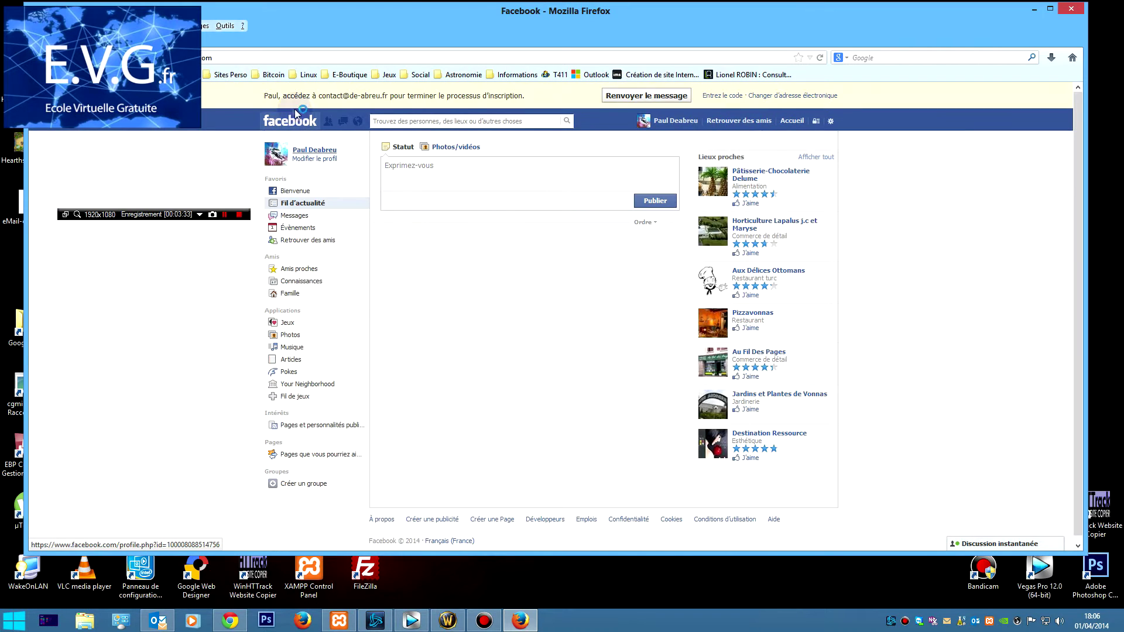
Search Facebook for 'ecole virtuelle' and open the Ecole Virtuelle Gratuite page.
left_click(536, 121)
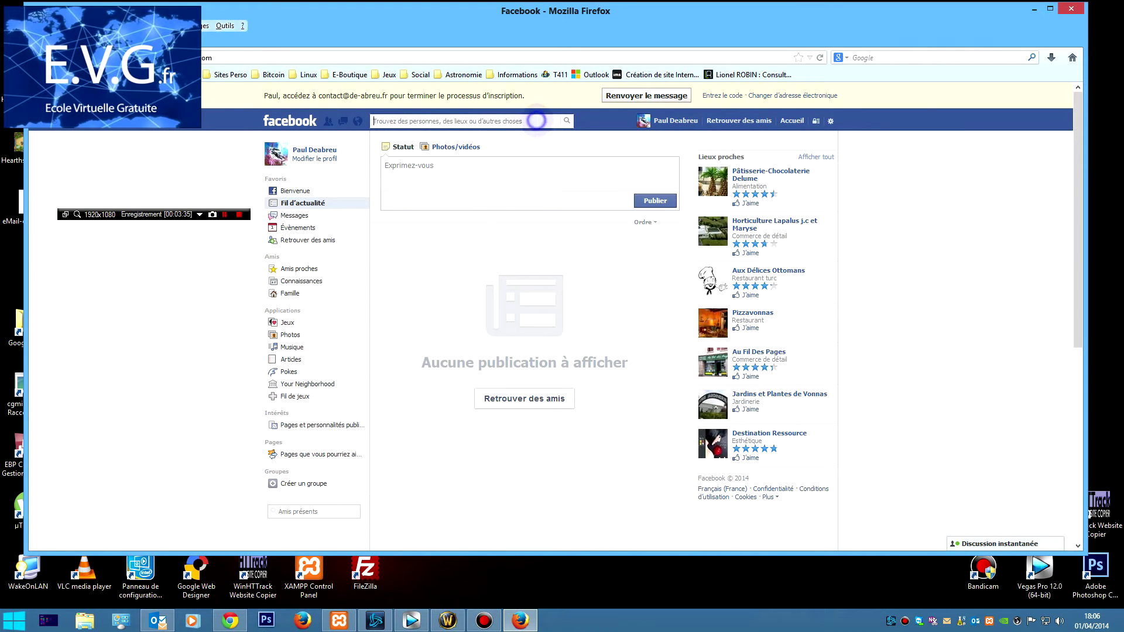
type("ecole ")
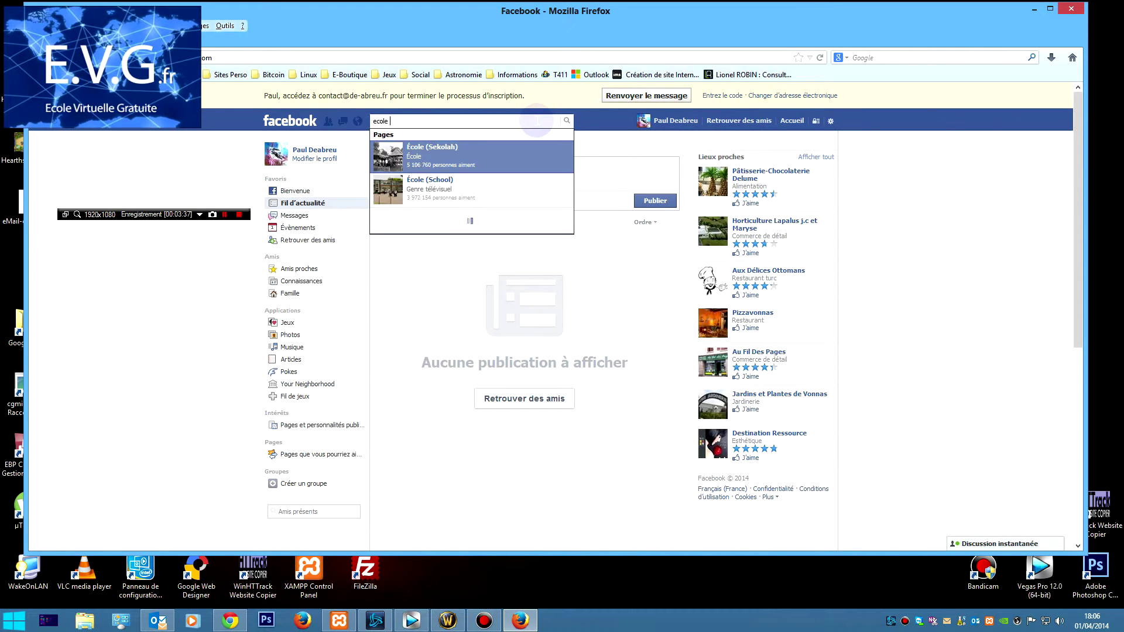
type("virtuelle")
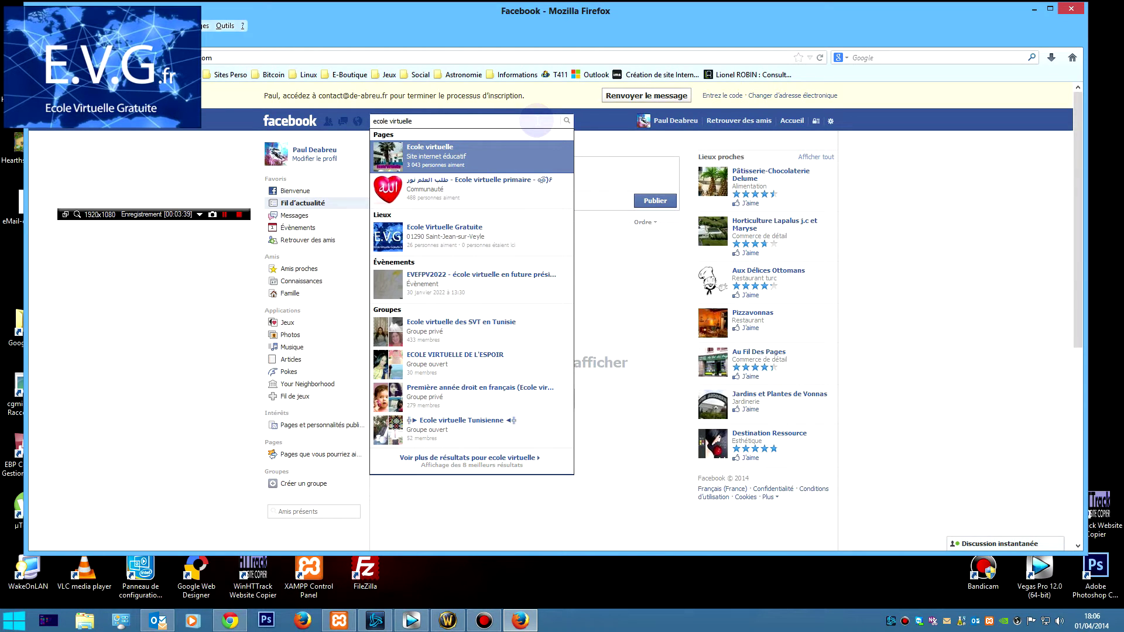
left_click(495, 227)
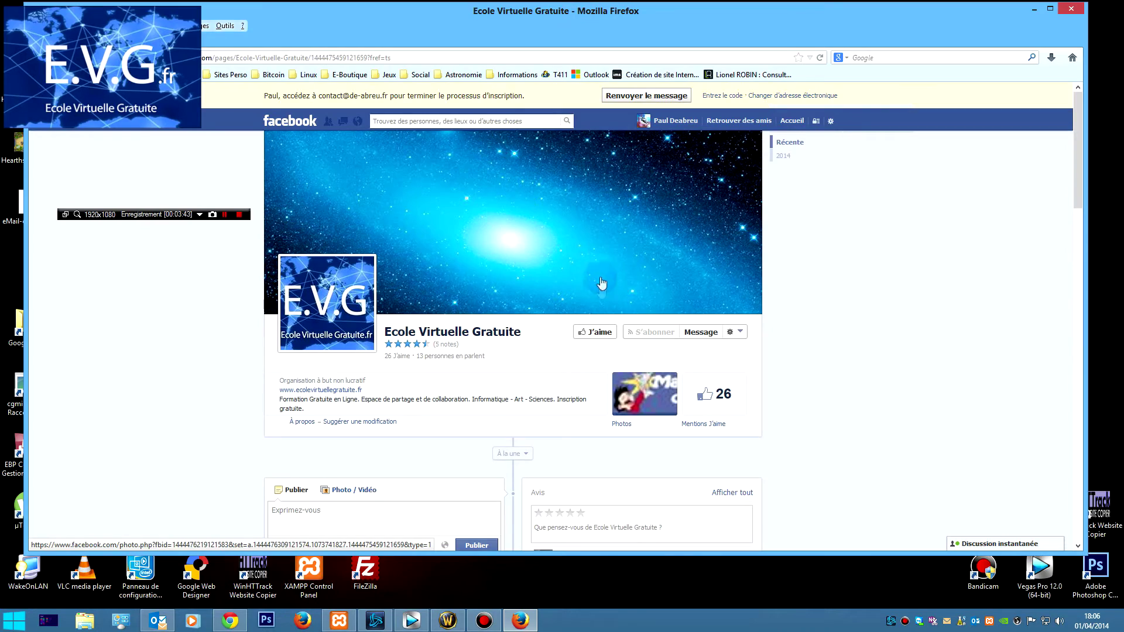
Like Ecole Virtuelle Gratuite, dismiss the e-mail confirmation reminder, and open the J'aime dropdown.
scroll(600, 322, "down", 3)
scroll(600, 322, "down", 3)
scroll(597, 334, "up", 6)
left_click(597, 339)
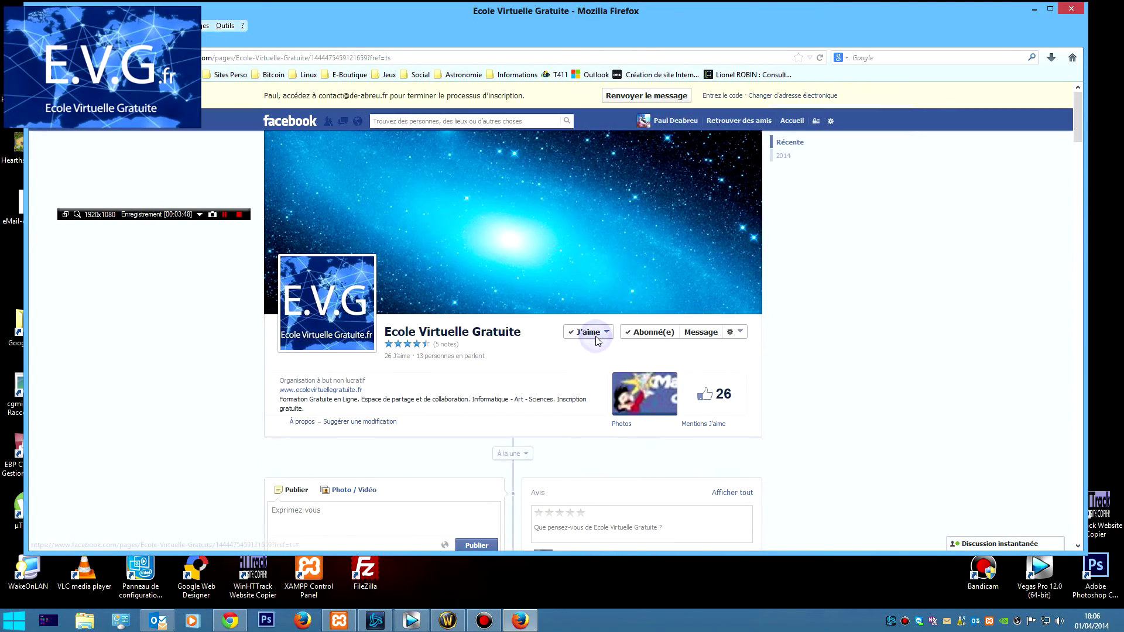
left_click(665, 297)
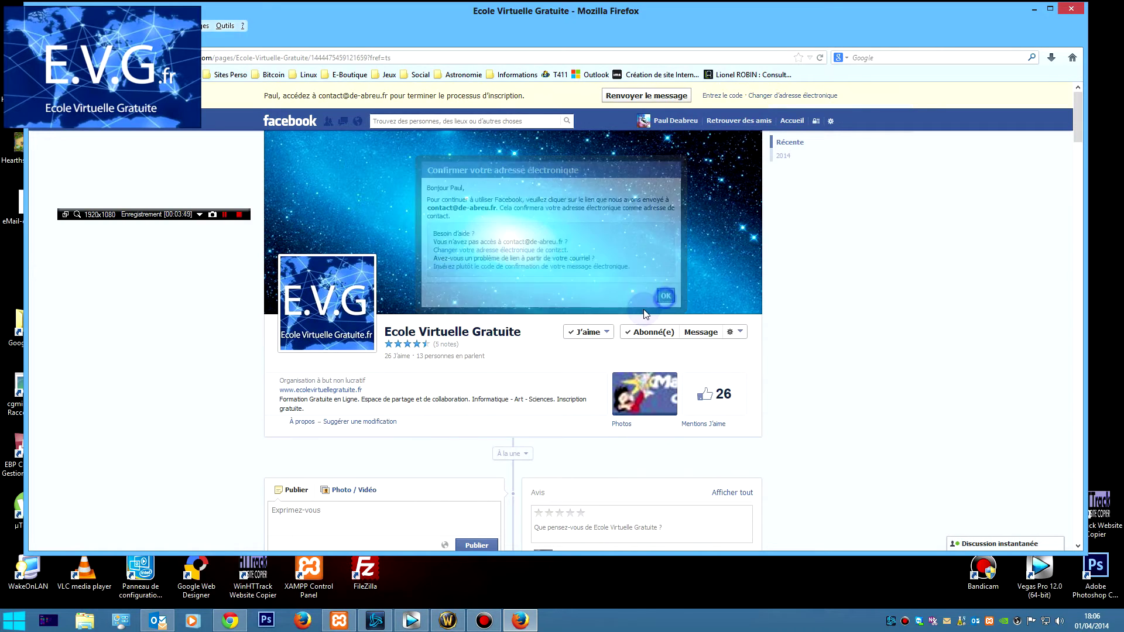
left_click(607, 334)
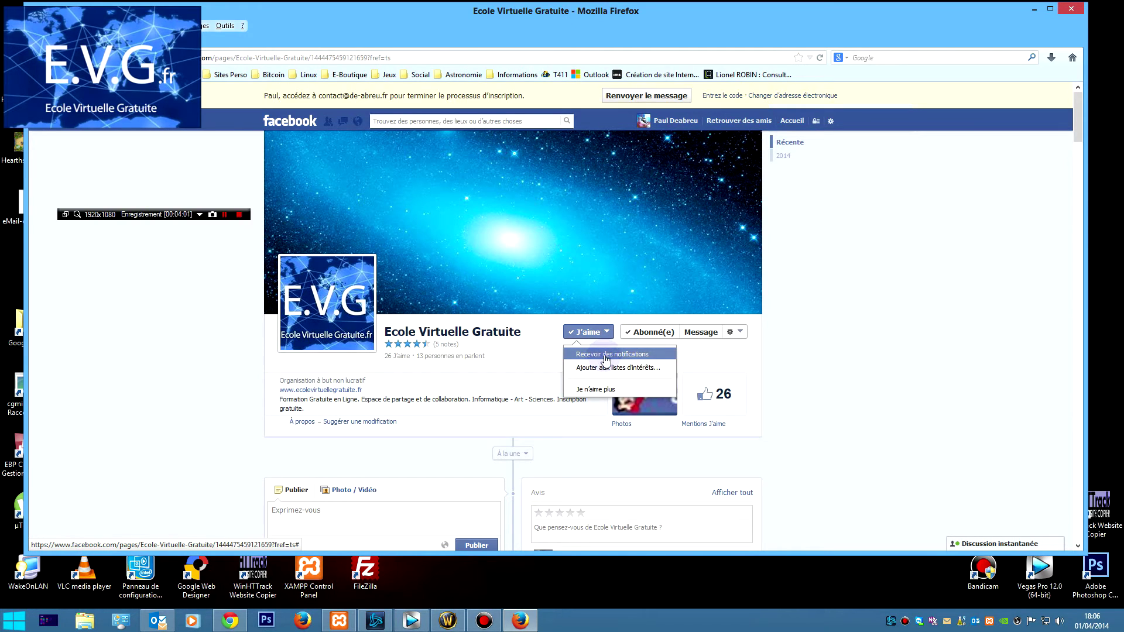
Turn on page notifications and add the page to a new public interest list named educ.
left_click(606, 355)
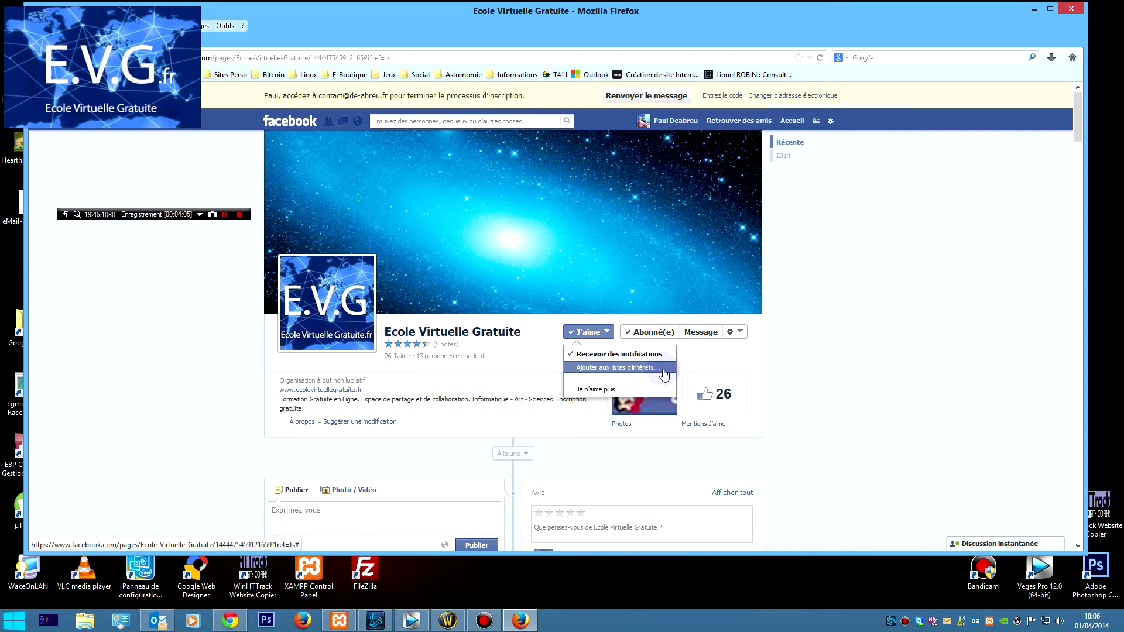
left_click(665, 369)
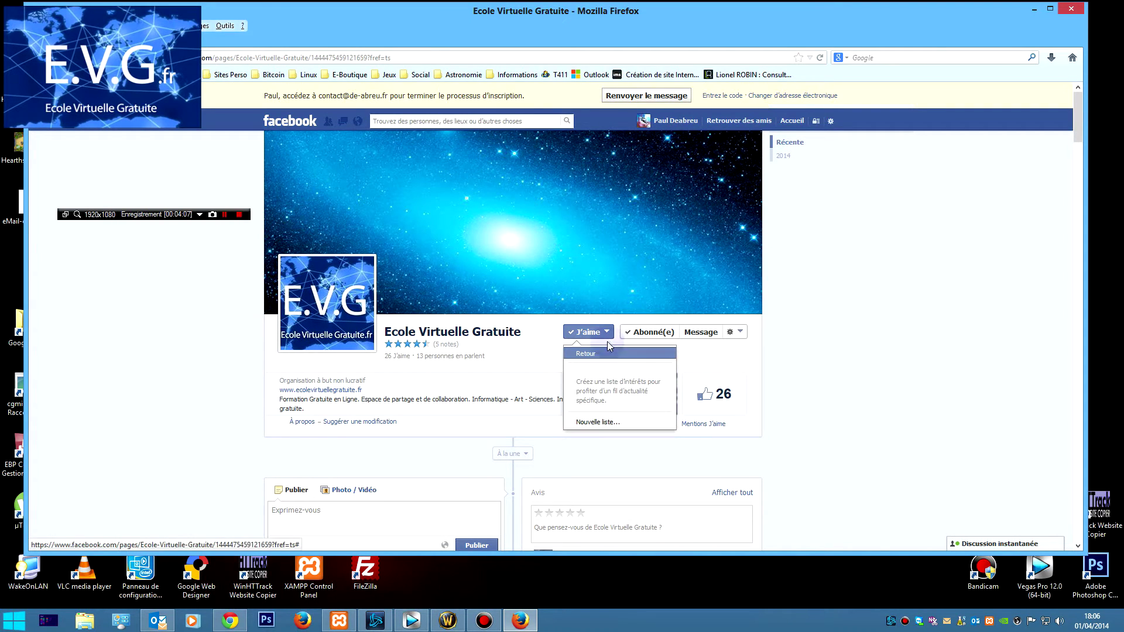
left_click(609, 418)
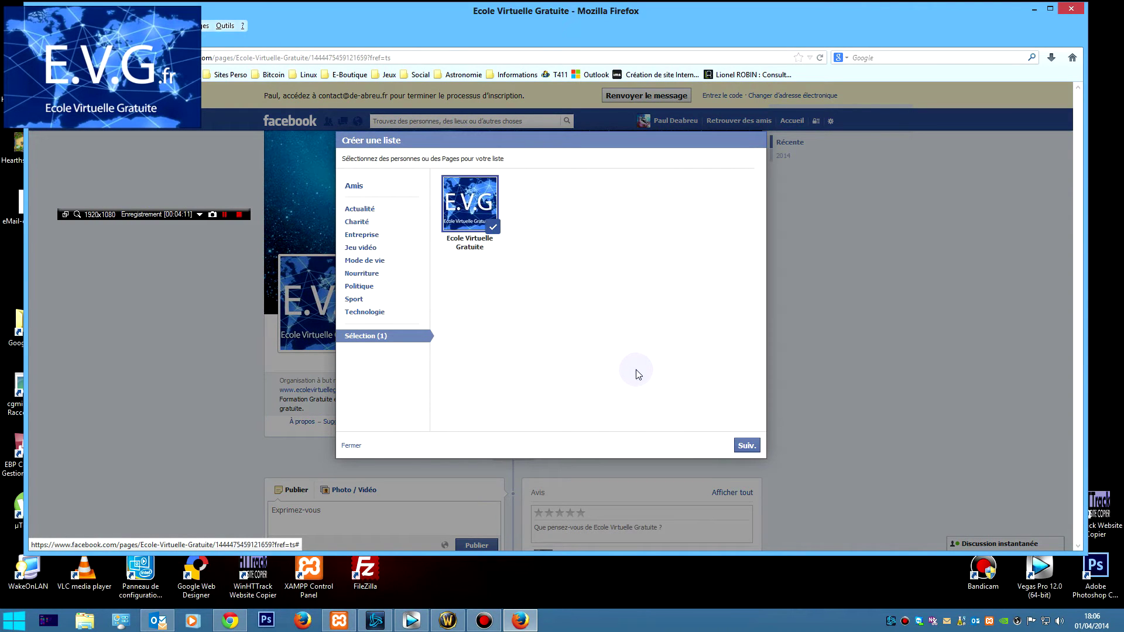
left_click(746, 446)
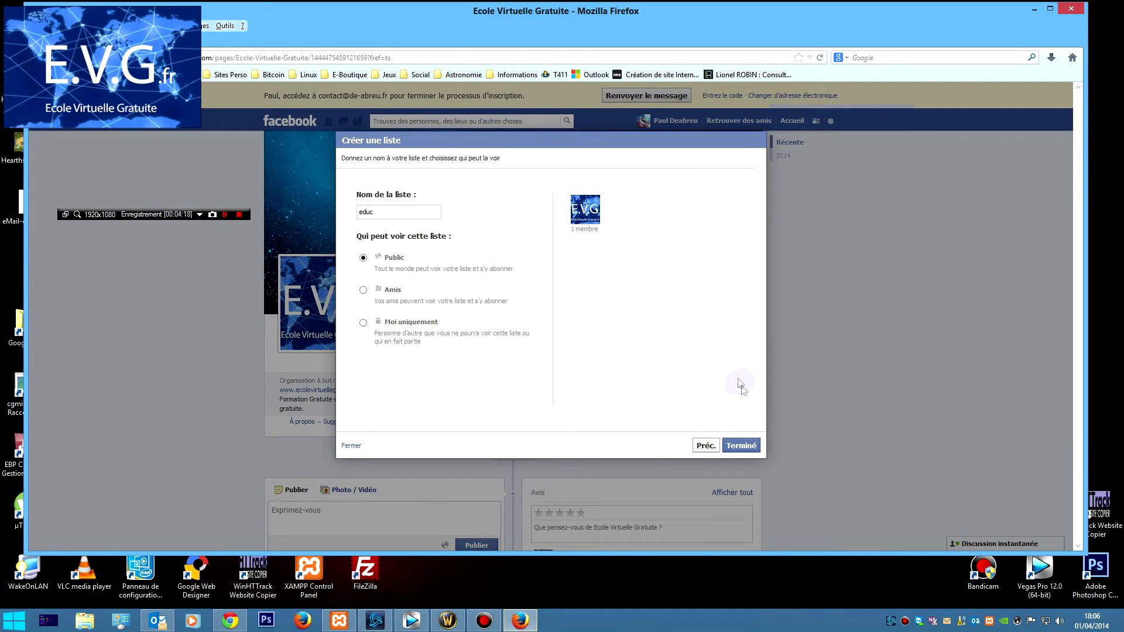
left_click(731, 444)
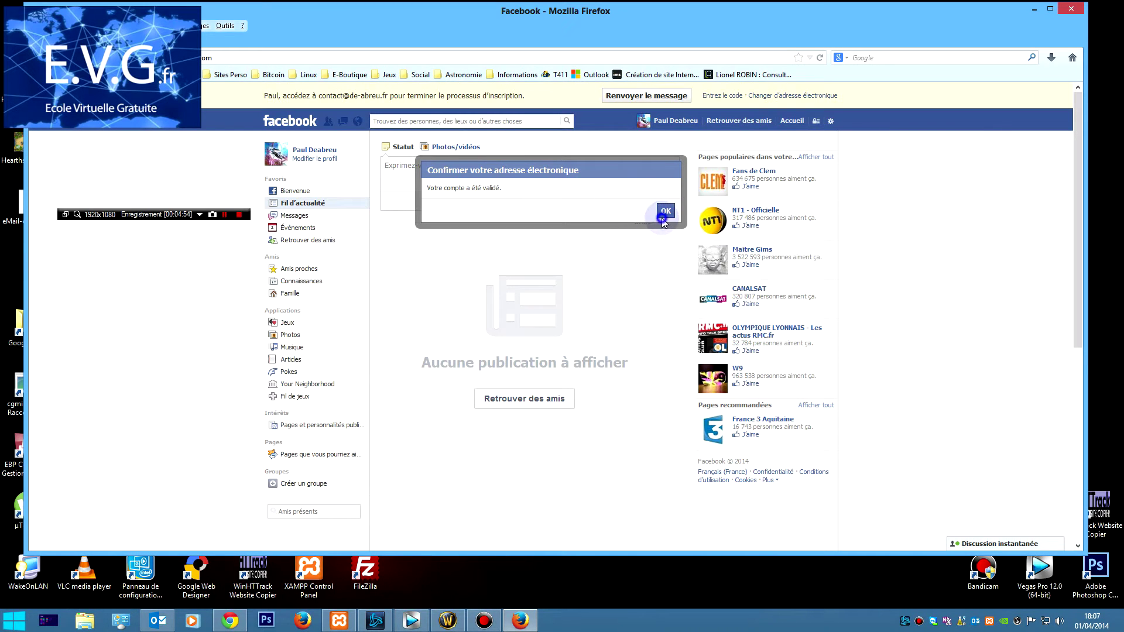
left_click(664, 213)
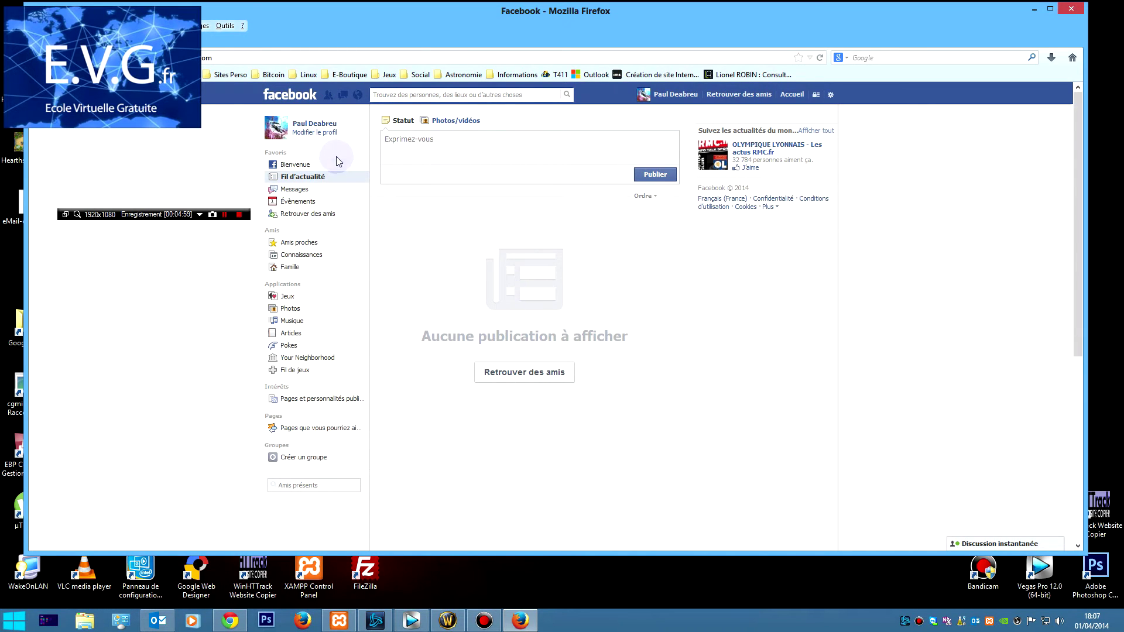
left_click(286, 128)
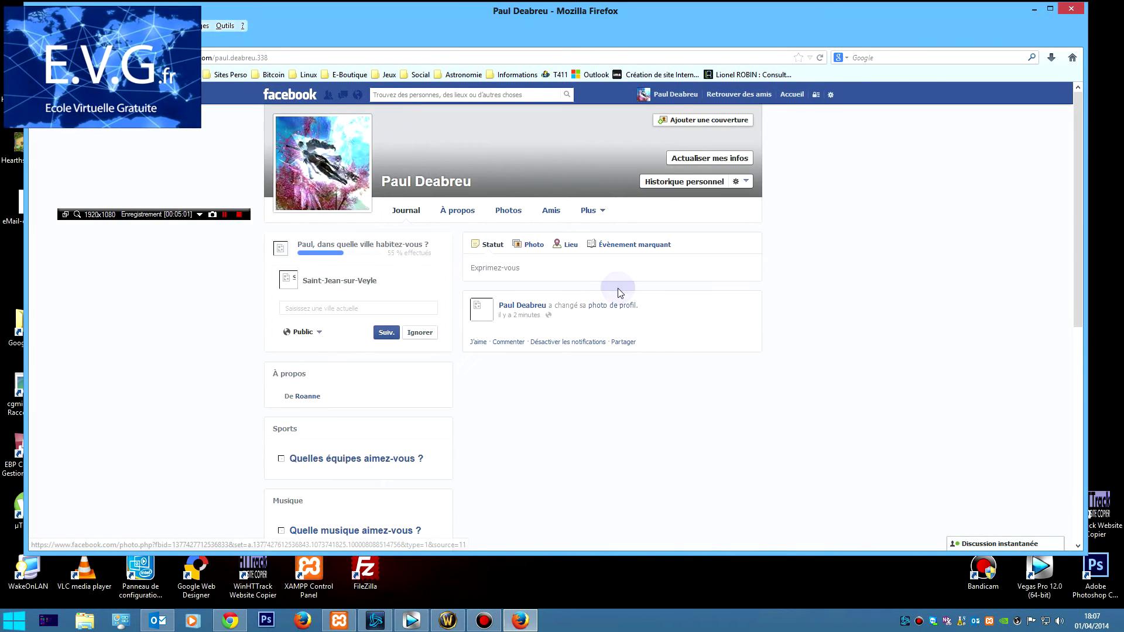
scroll(905, 427, "down", 10)
scroll(610, 412, "up", 10)
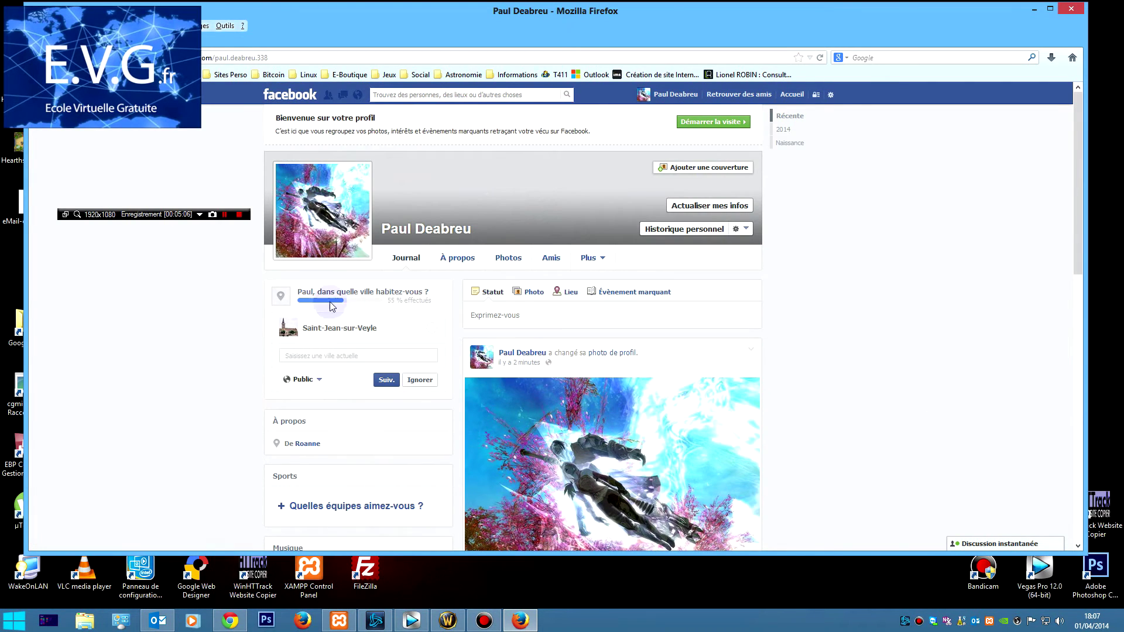
left_click(289, 95)
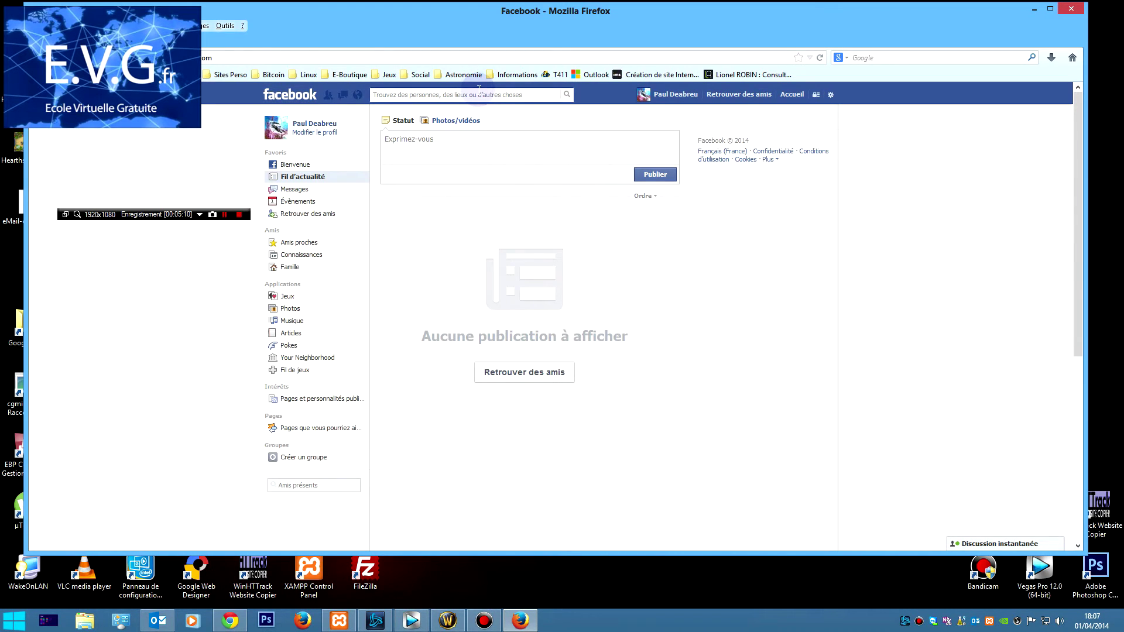
Find the Mille et une Actus page, like it, and turn on its notifications.
type("mille")
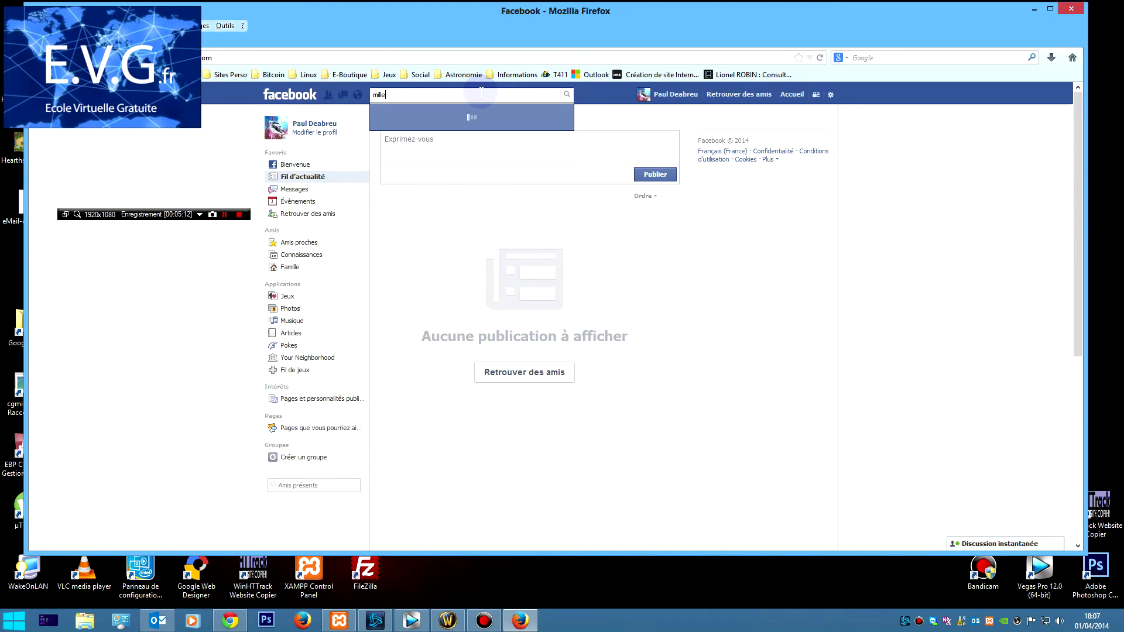
type(" et une actus")
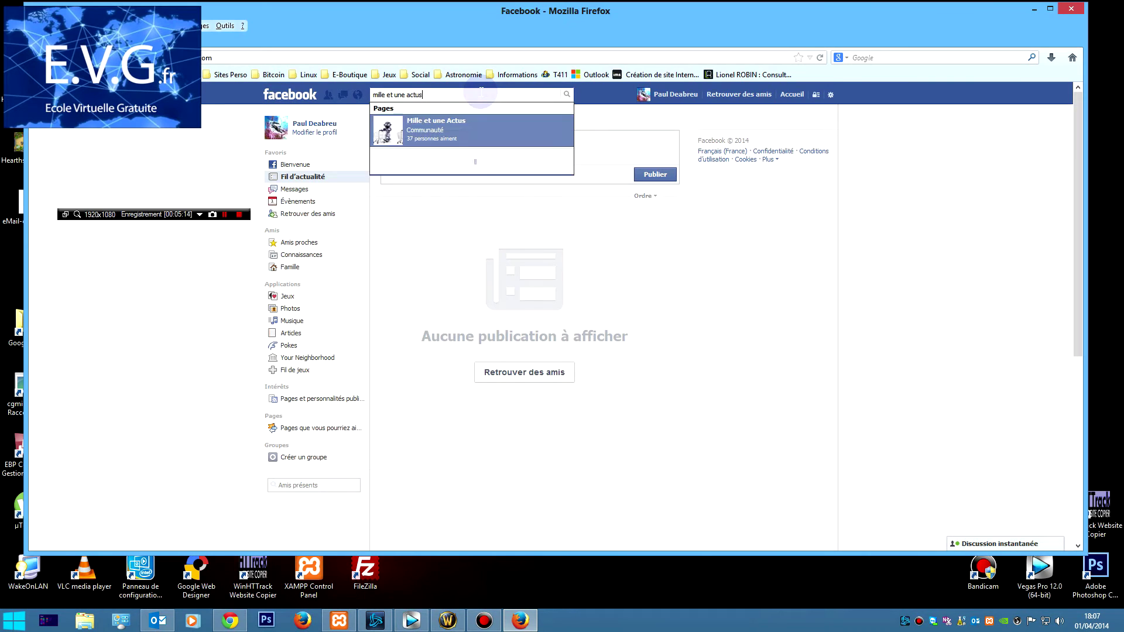
left_click(471, 137)
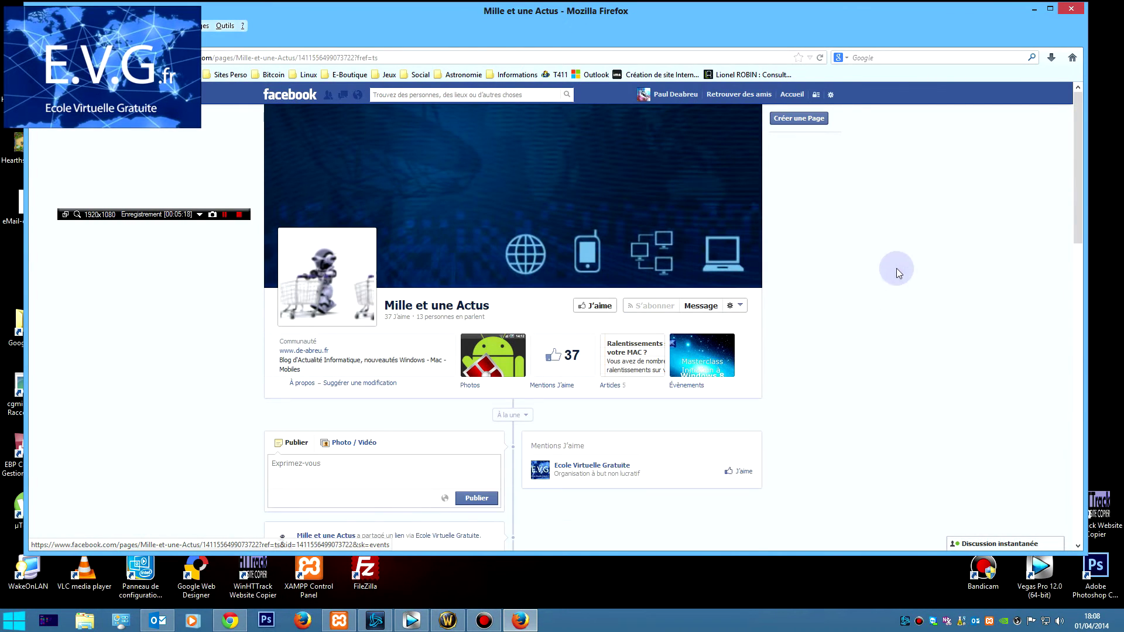
scroll(834, 370, "down", 4)
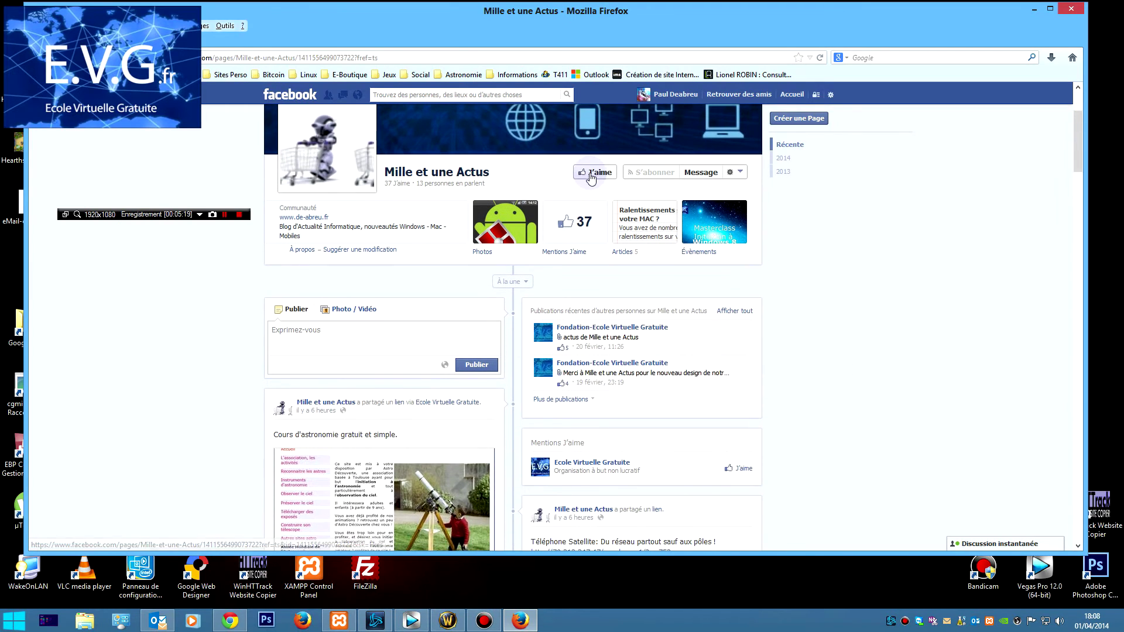
left_click(588, 172)
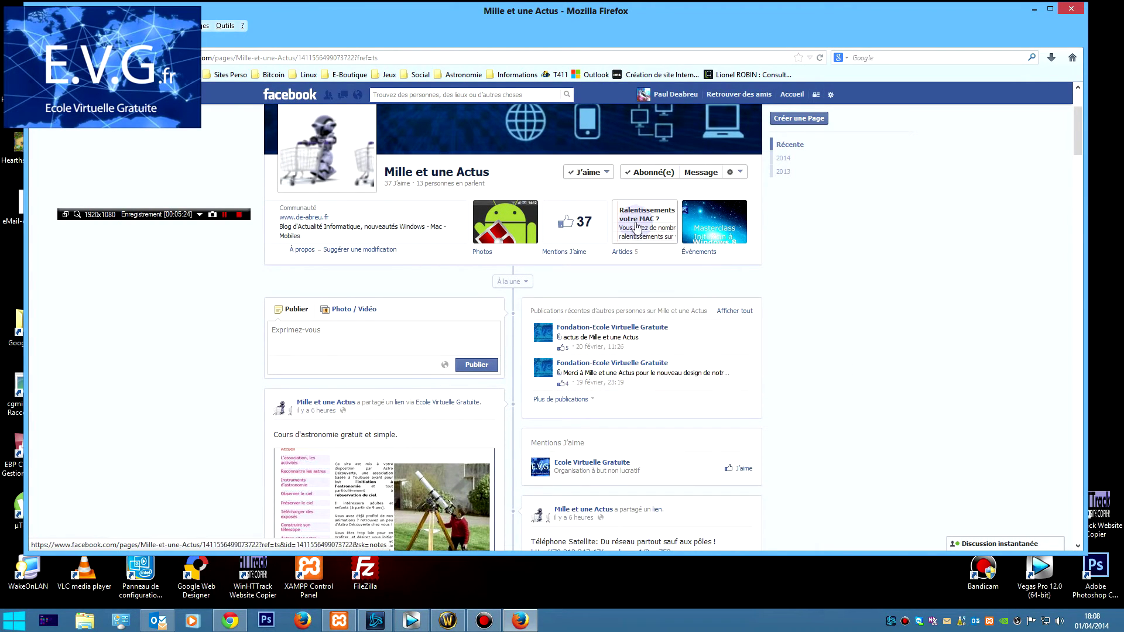
left_click(605, 173)
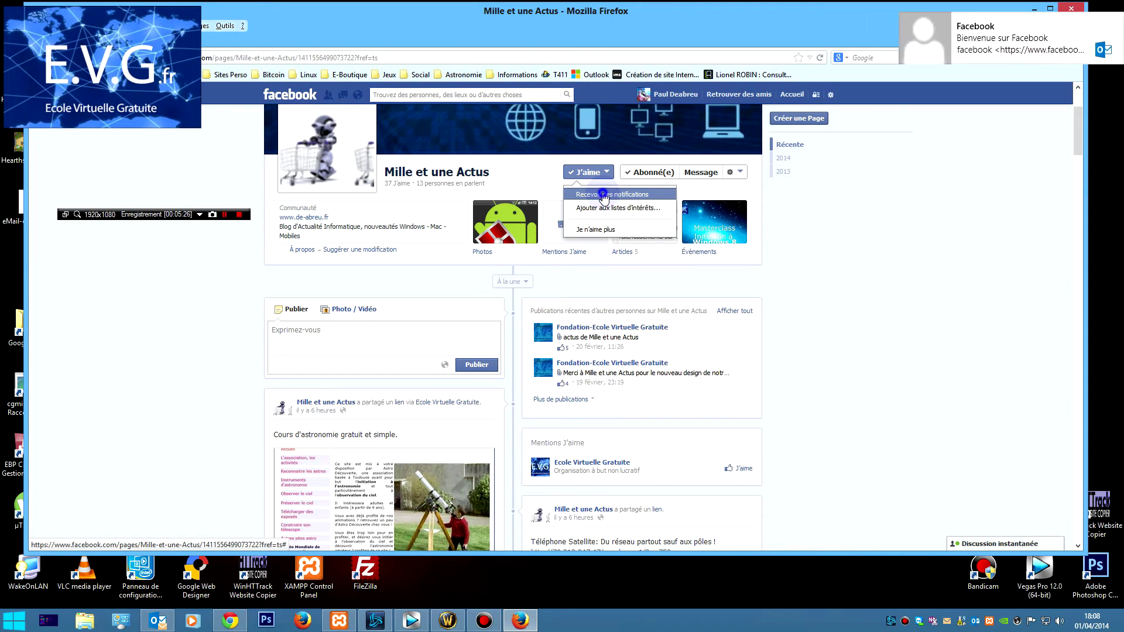
left_click(604, 196)
left_click(927, 328)
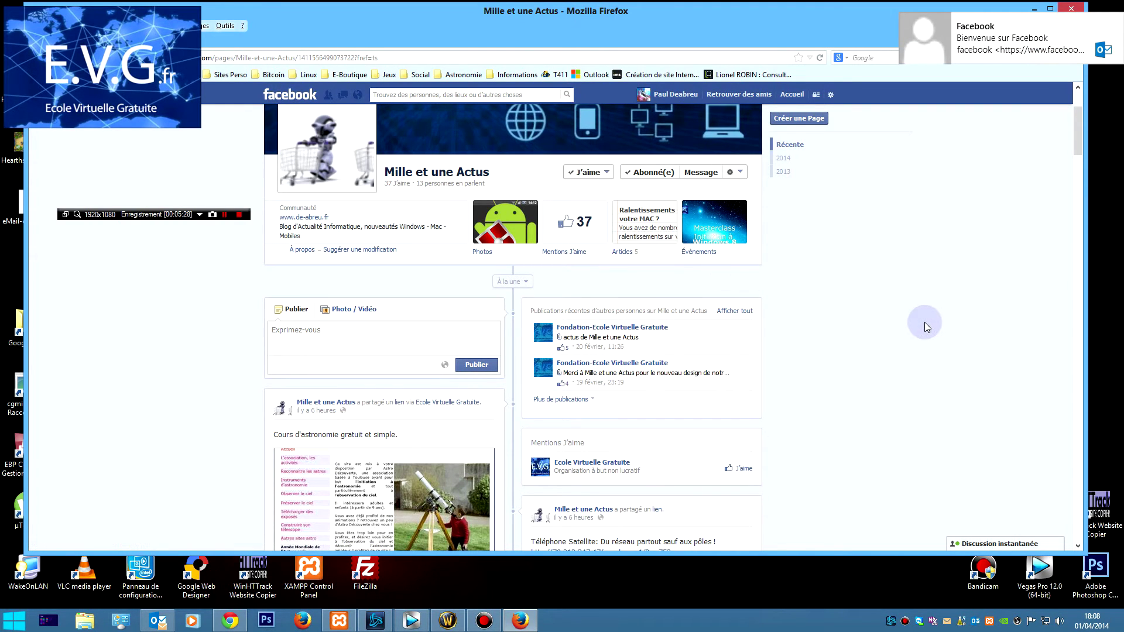
Open the satellite-phone article link from one of the page's posts.
scroll(922, 319, "down", 6)
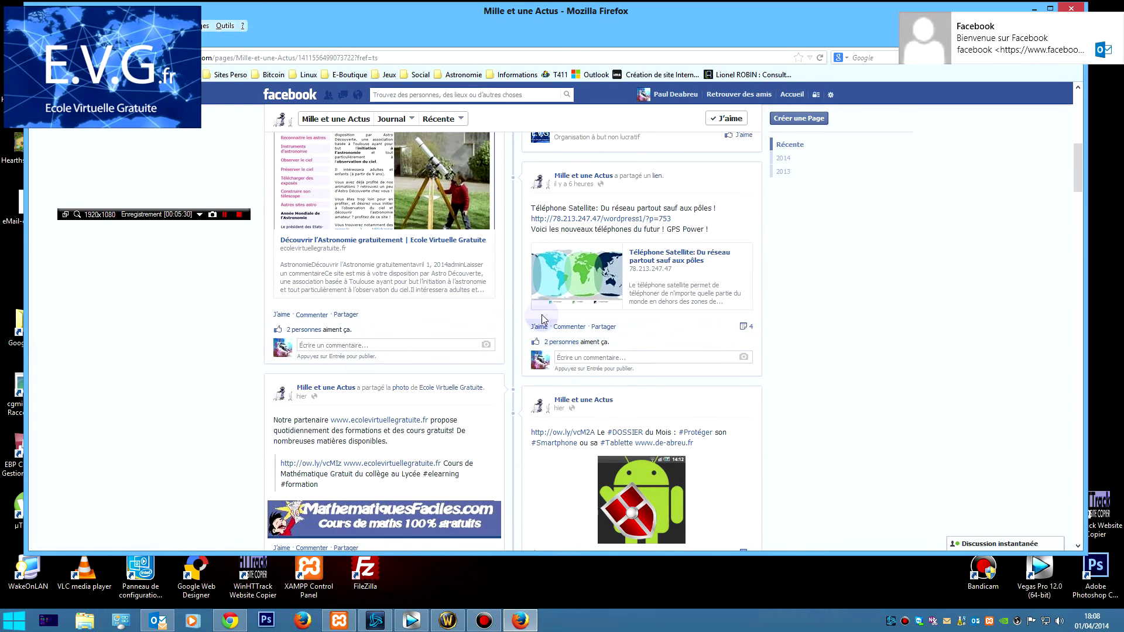
scroll(426, 314, "up", 2)
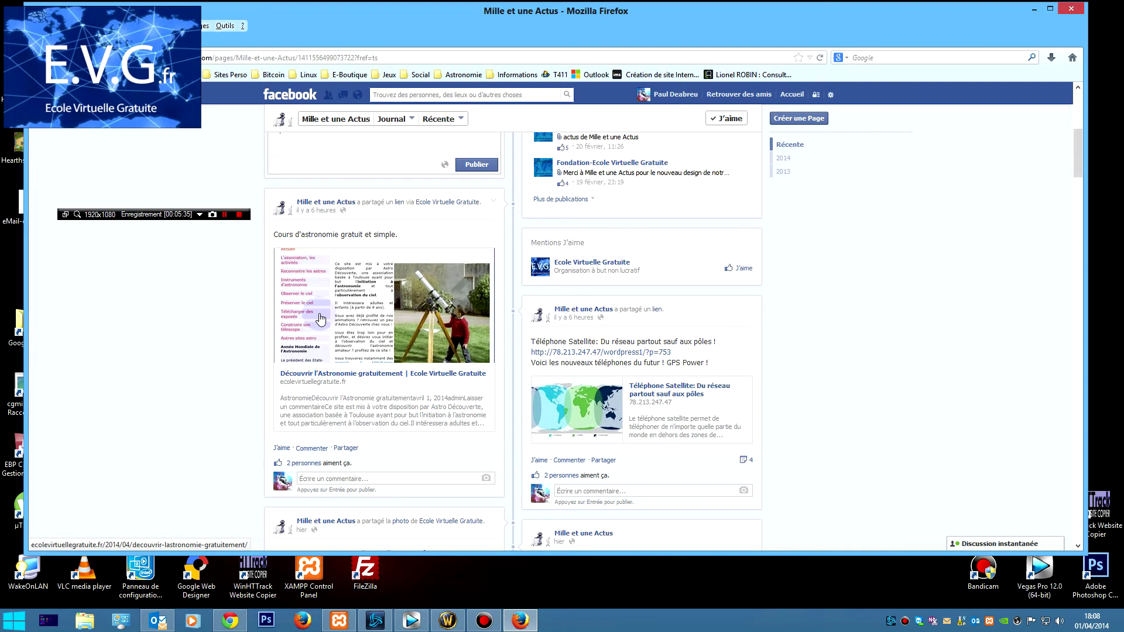
left_click(559, 353)
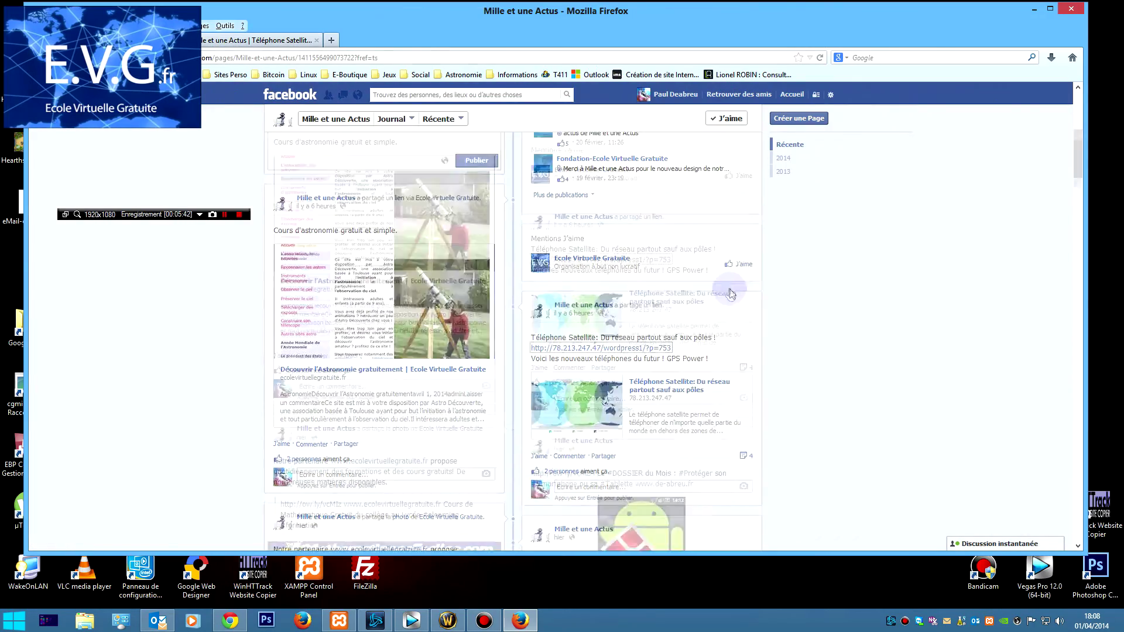
Scroll through the Mille et une Actus timeline, then return to the news feed.
scroll(731, 294, "down", 15)
scroll(803, 296, "down", 9)
scroll(881, 287, "up", 20)
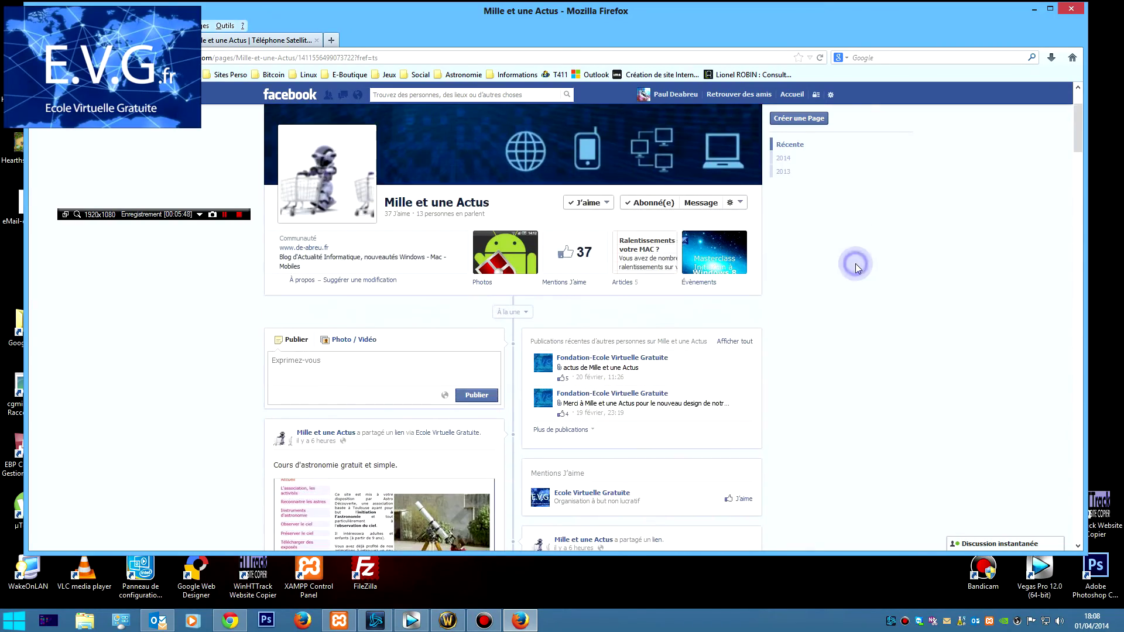
scroll(585, 281, "down", 5)
scroll(247, 251, "up", 5)
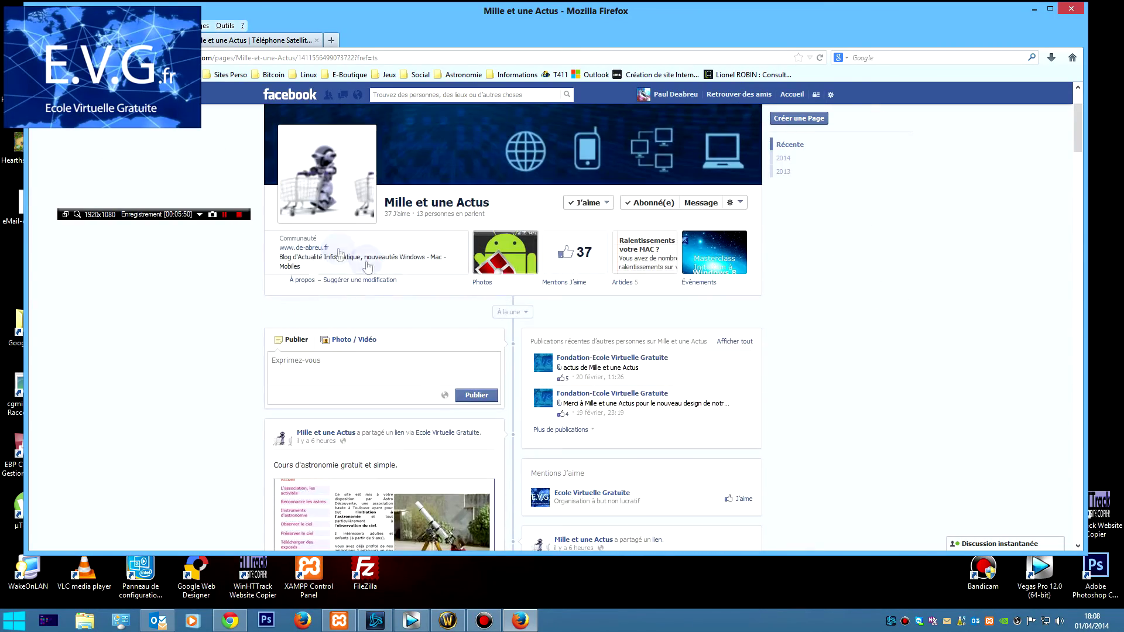
left_click(304, 89)
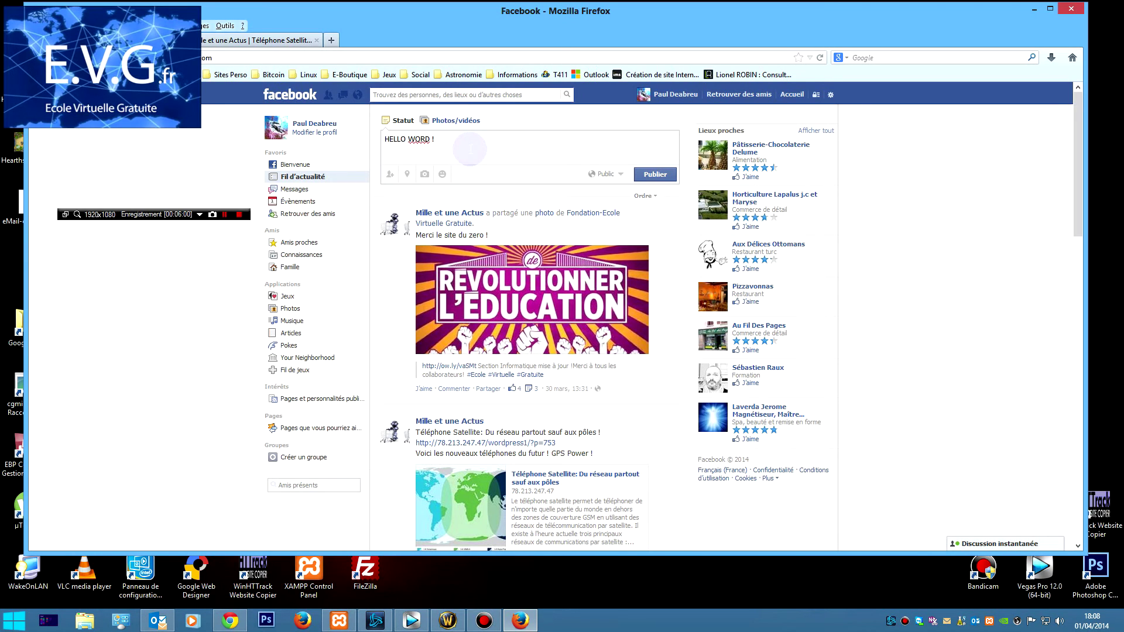
Publish the 'HELLO WORD !' status, then like Pâtisserie-Chocolaterie Delume, Horticulture Lapalus and an osteopathy practice.
left_click(641, 172)
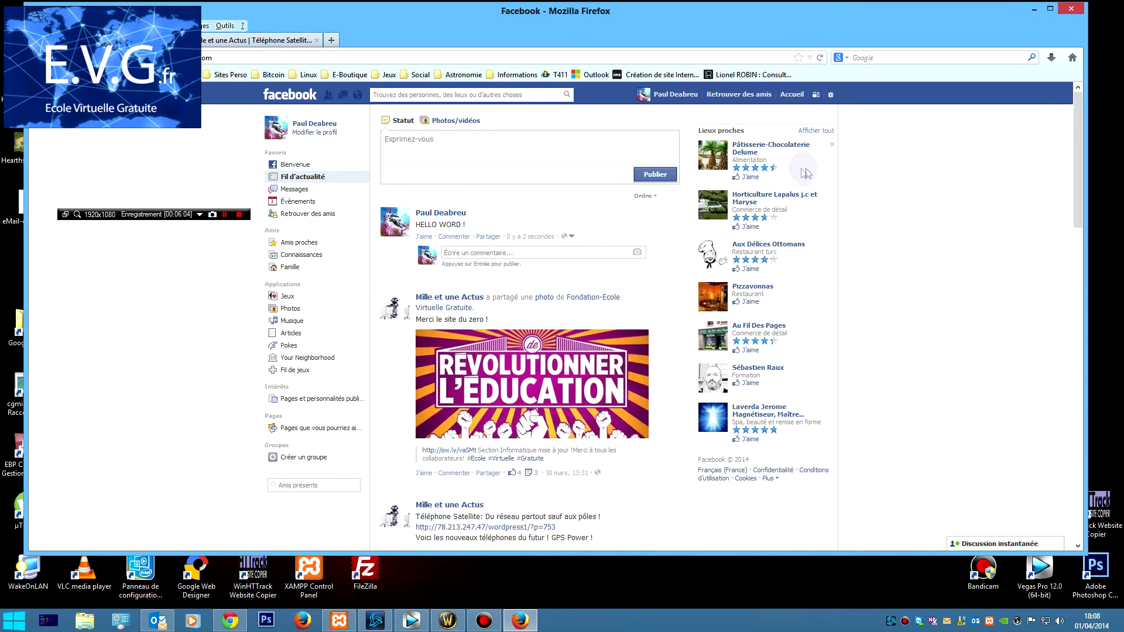
left_click(751, 178)
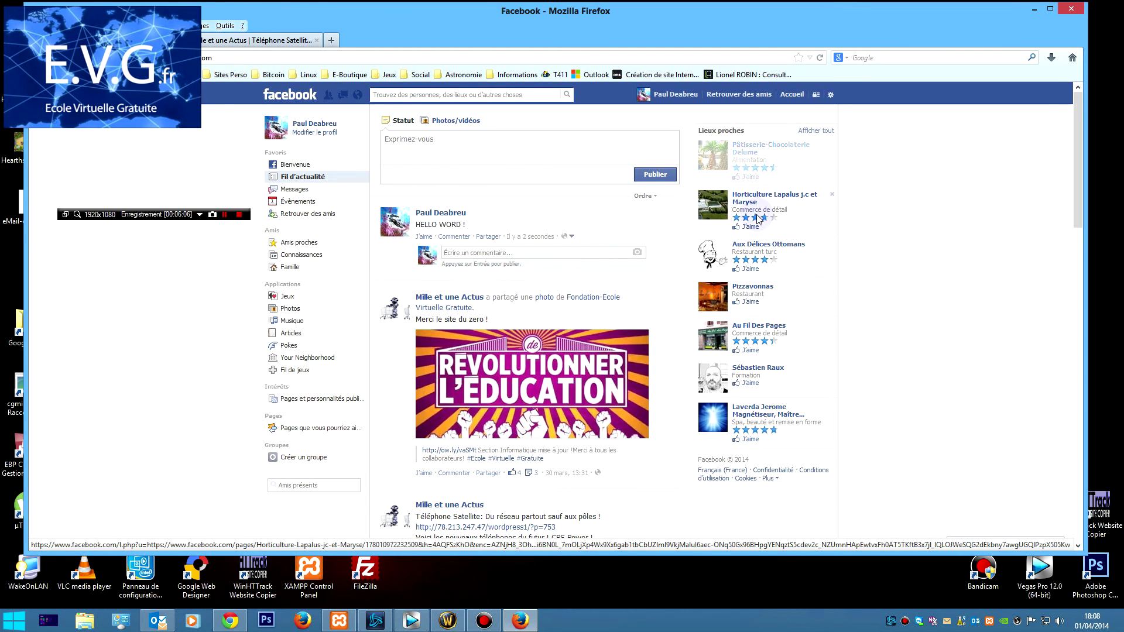
left_click(748, 228)
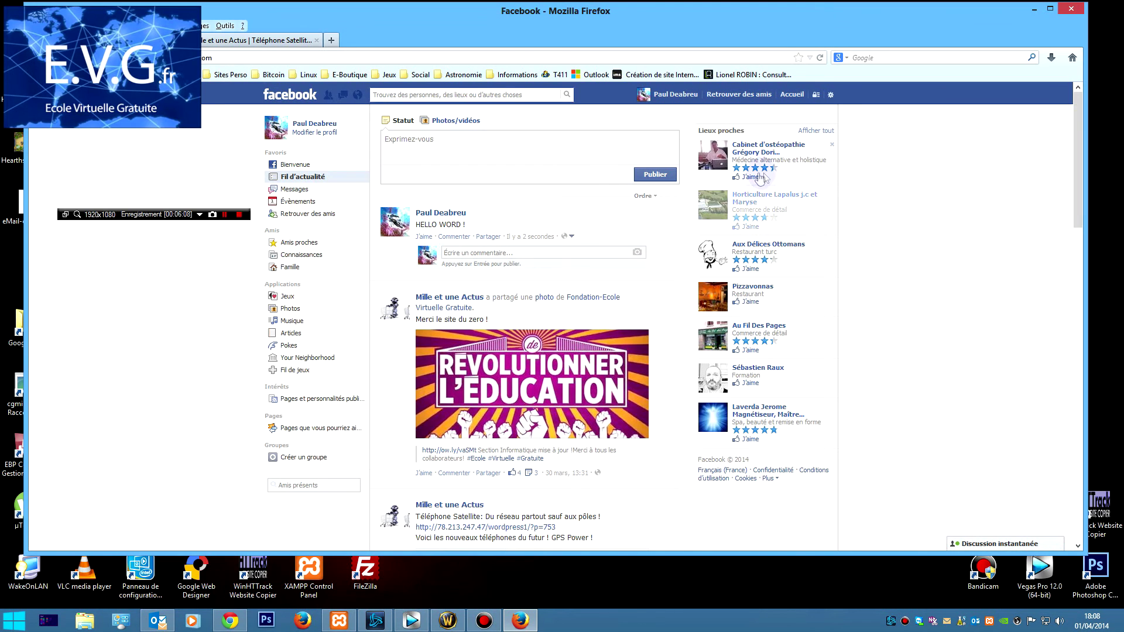
left_click(751, 177)
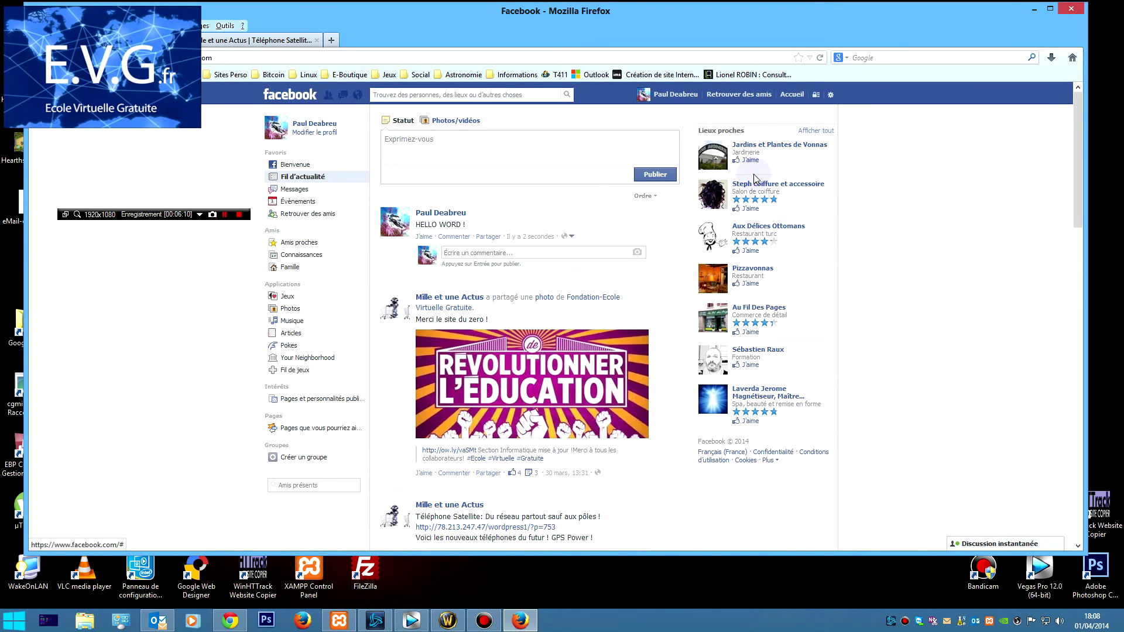